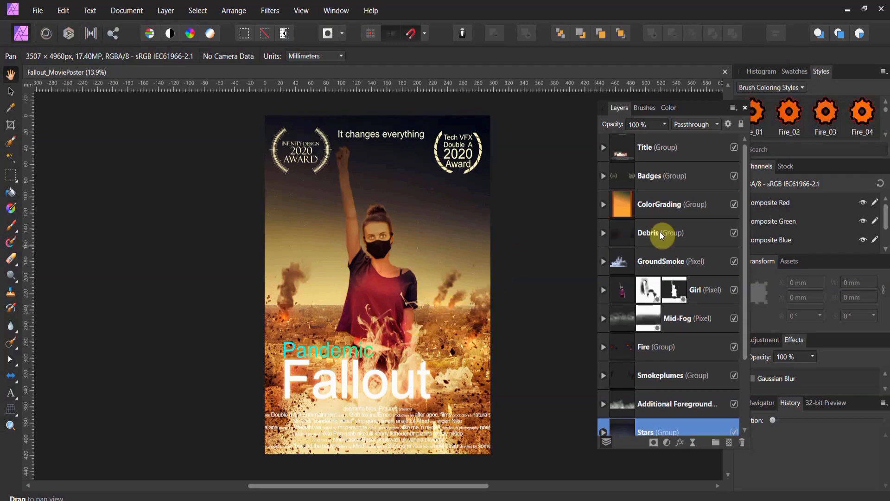
Step: Hide the Title, Badges, ColorGrading, Debris and GroundSmoke layers
drag(697, 113, 633, 124)
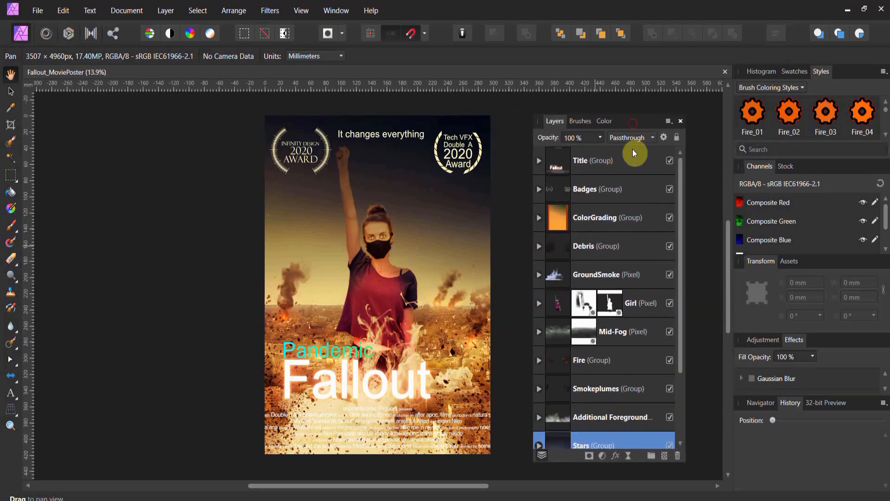
click(669, 162)
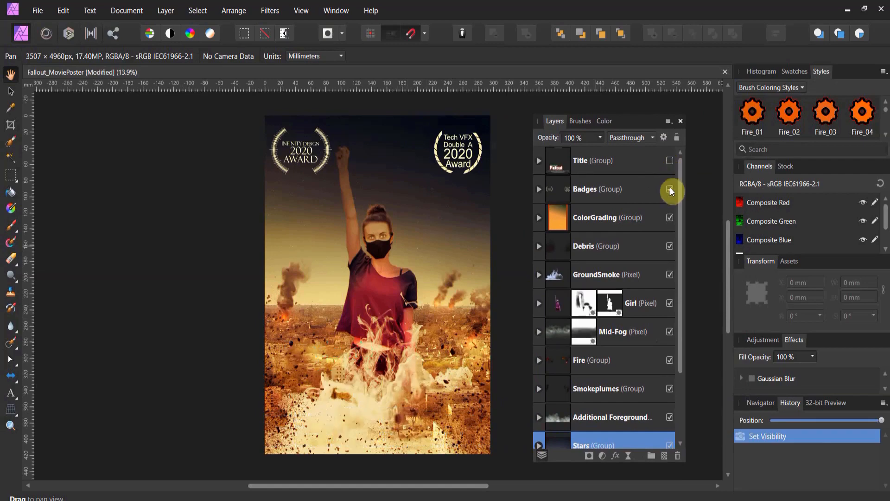
click(669, 189)
click(670, 218)
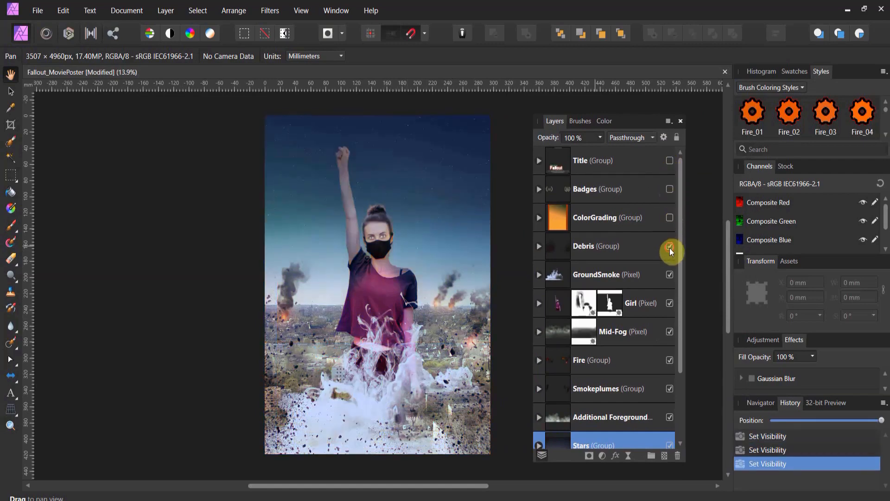
click(670, 246)
click(670, 274)
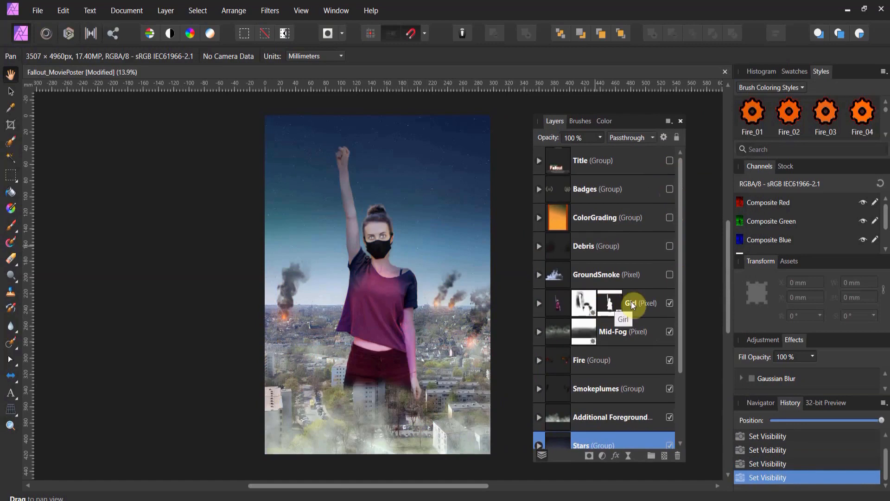
Step: Hide the Mid-Fog, Fire, Smokeplumes, Additional Foreground, Stars, CityBG and Sky layers, leaving only the Girl layer shown
scroll(631, 302, down, 3)
click(670, 247)
click(669, 272)
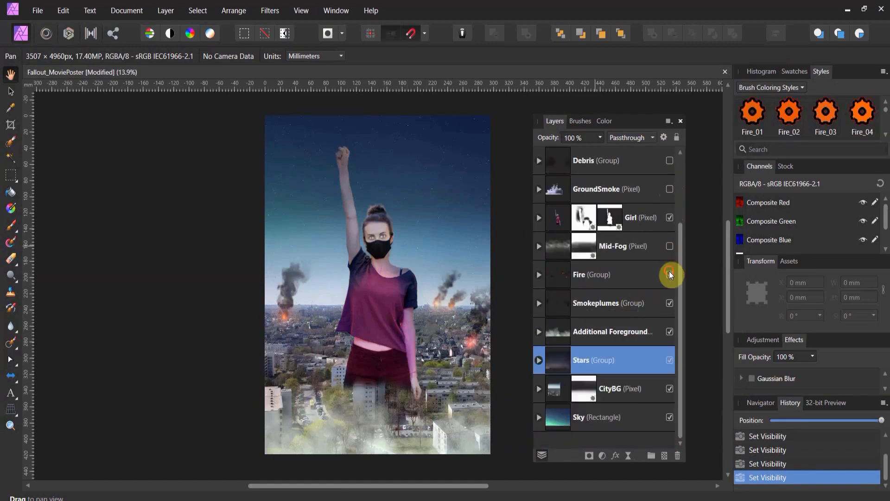
click(671, 304)
click(669, 331)
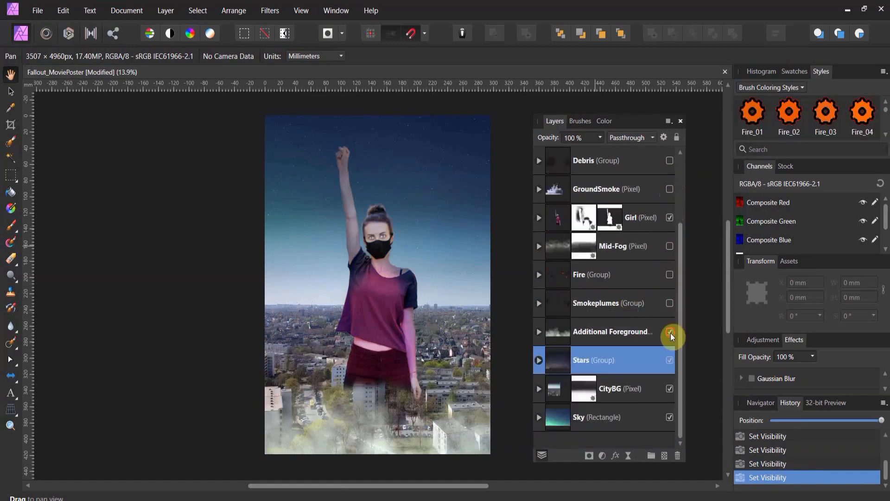
click(668, 387)
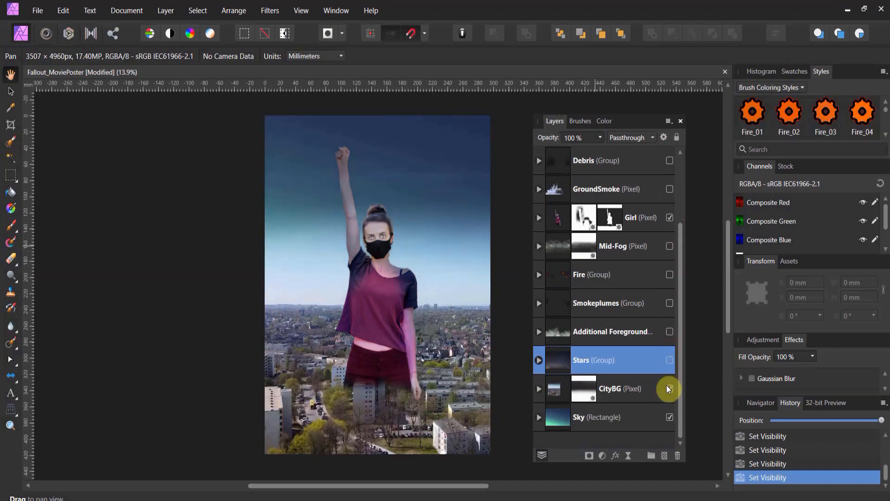
click(668, 415)
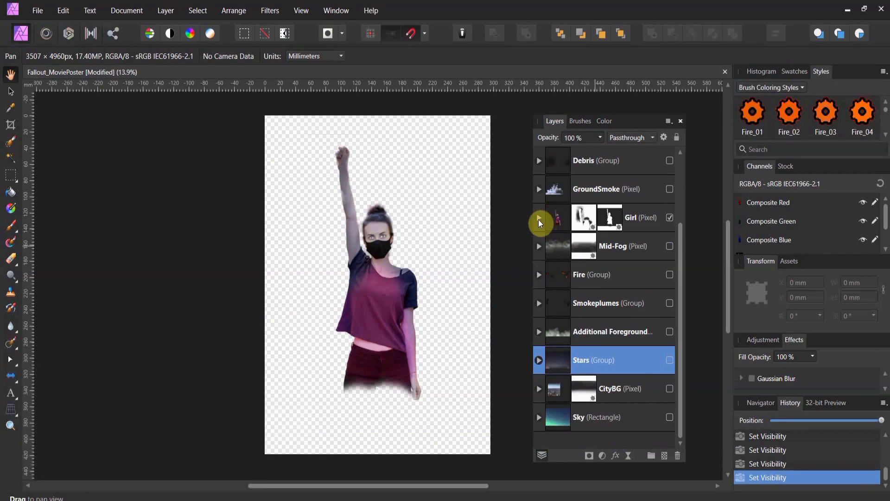
Step: Expand the Girl layer and hide its Brightness / Contrast adjustment and its blue and pink pixel layers
click(539, 219)
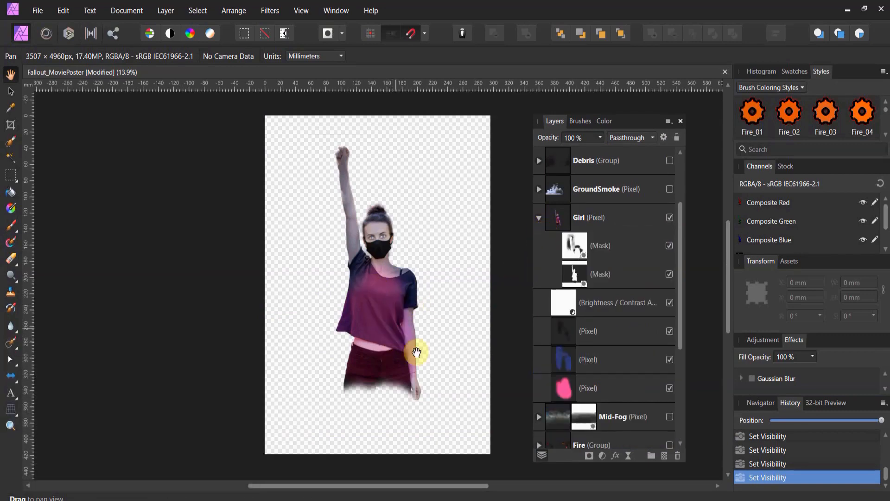
click(671, 361)
click(668, 387)
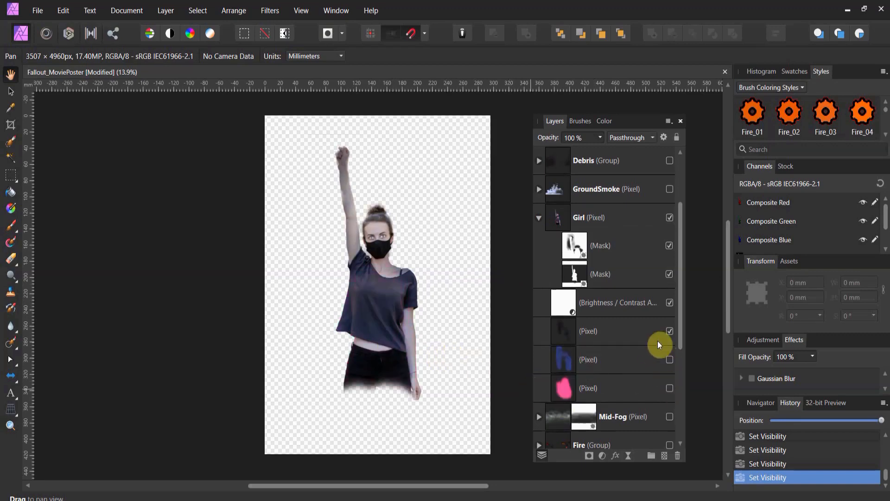
click(668, 305)
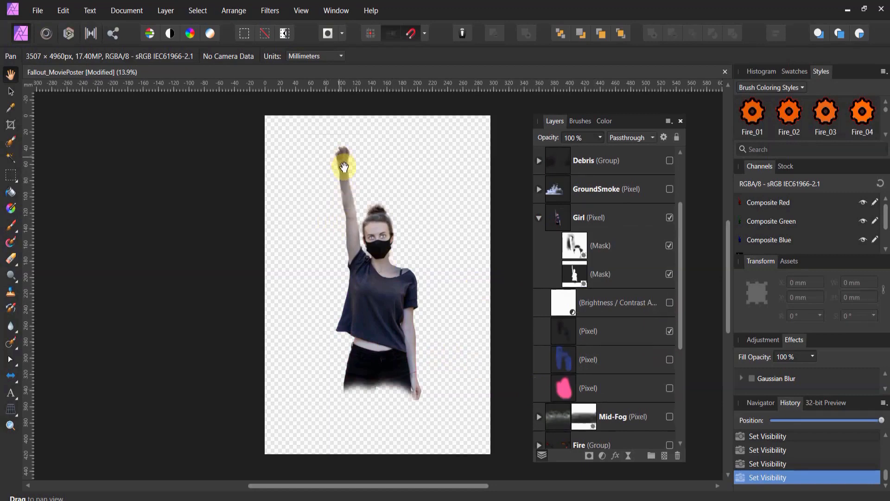
Step: Turn off both masks of the Girl layer to view the full original photo
click(11, 425)
drag(380, 321, 443, 312)
scroll(423, 322, up, 3)
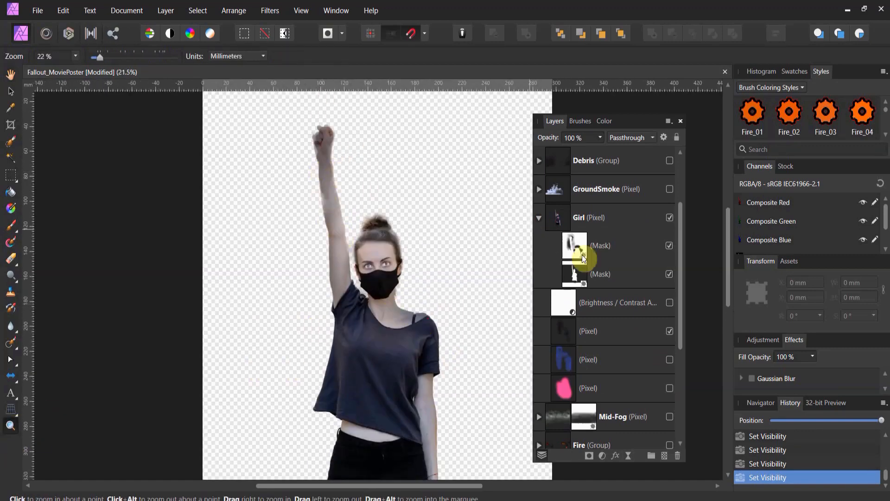
click(669, 274)
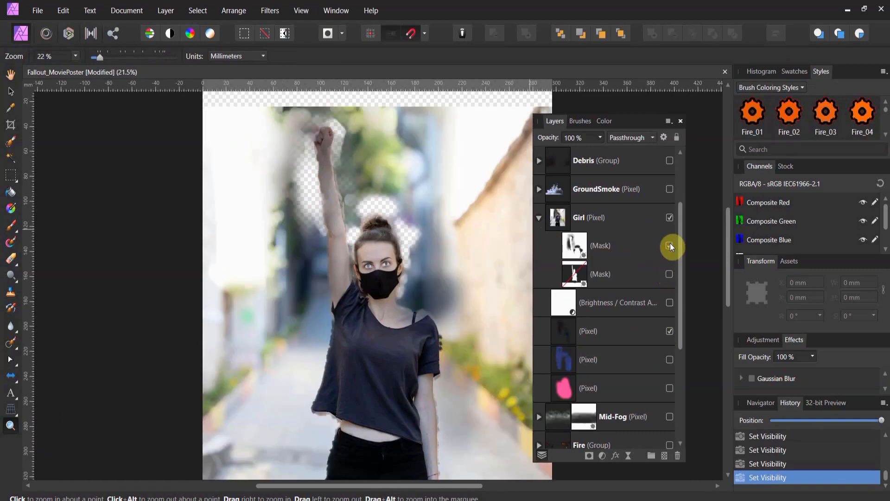
click(670, 245)
scroll(395, 279, down, 4)
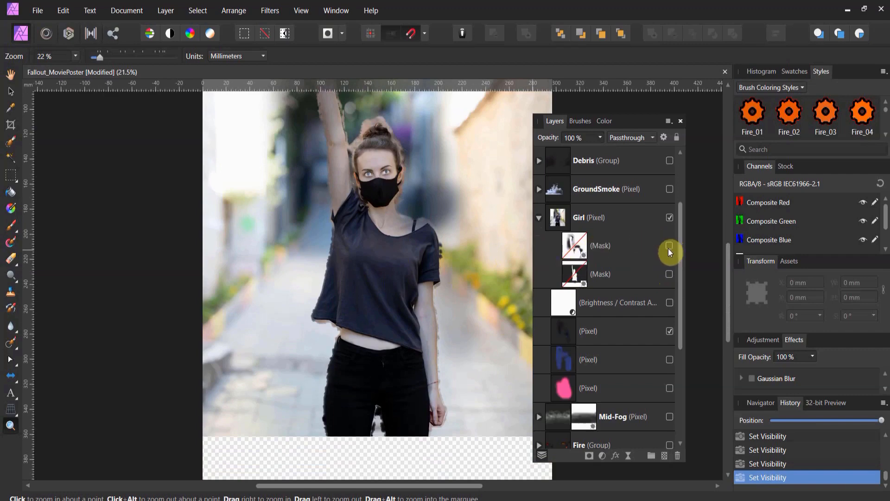
Step: Re-enable the lower silhouette mask and toggle the upper mask to compare the edges of the girl's raised arm and hair
click(671, 274)
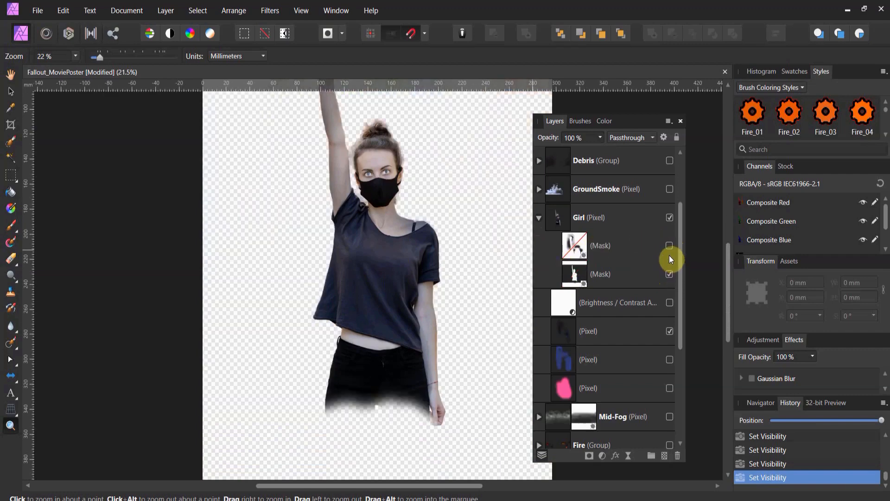
click(669, 247)
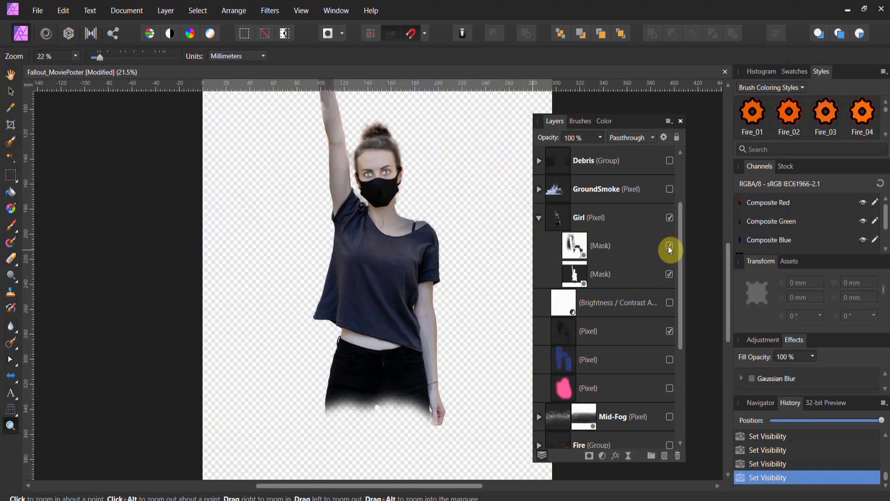
click(669, 245)
scroll(356, 152, up, 3)
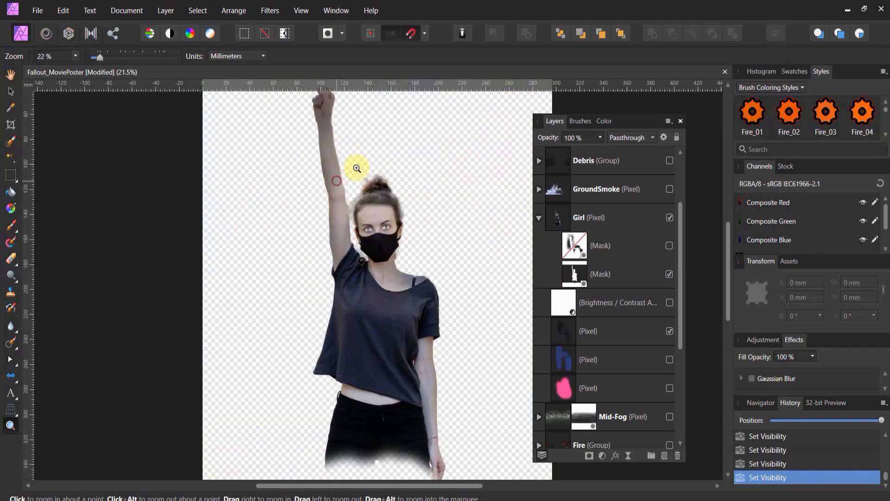
drag(337, 181, 400, 167)
scroll(399, 166, up, 4)
drag(329, 201, 430, 194)
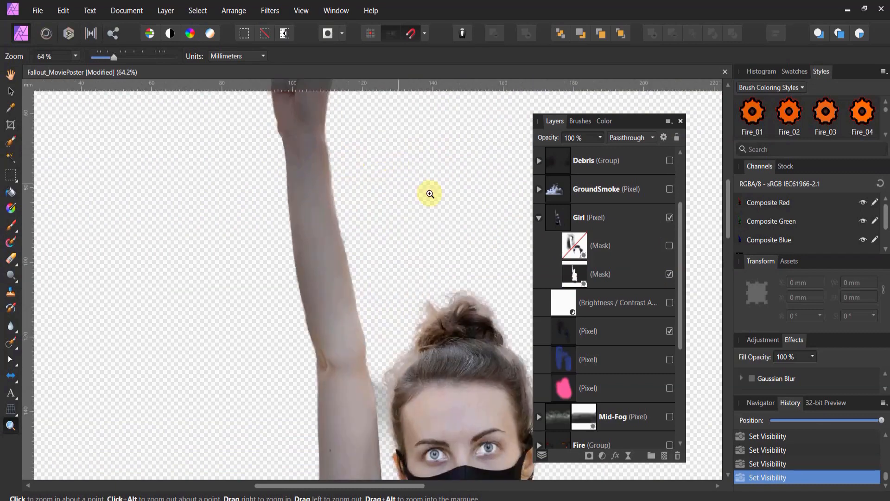
click(668, 245)
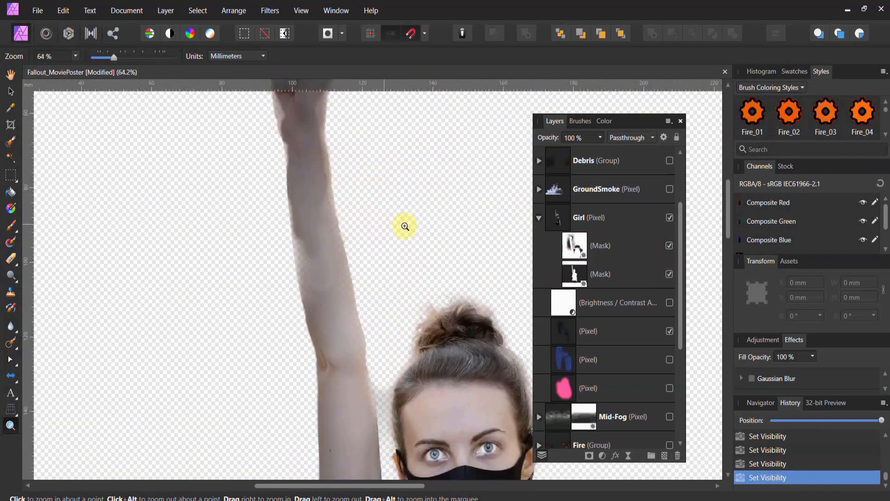
click(670, 245)
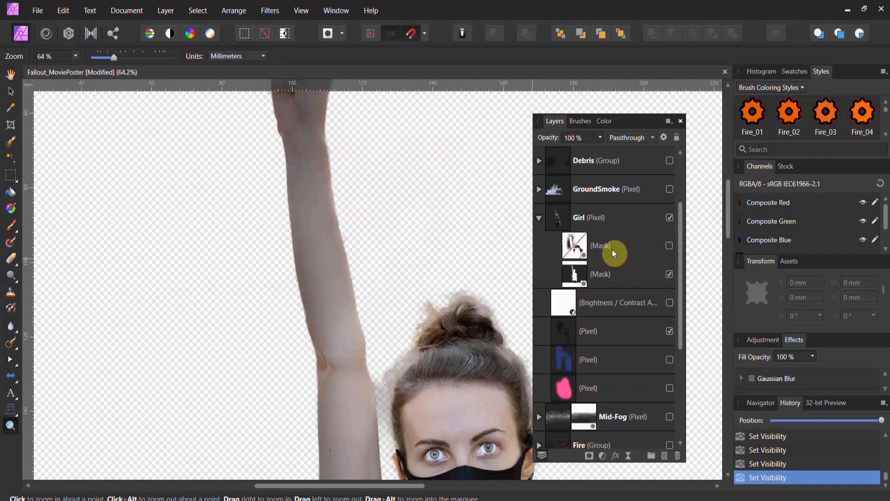
Step: Delete the disabled upper mask from the Girl layer
click(575, 253)
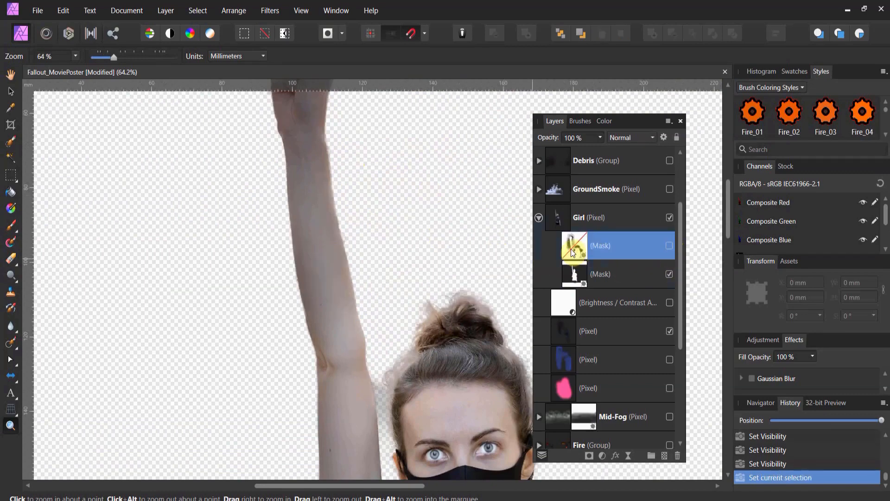
key(Delete)
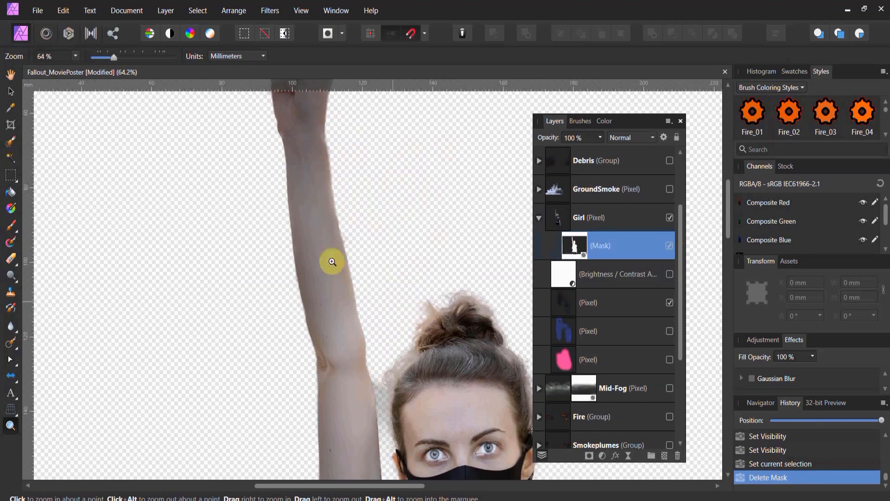
Step: Examine the girl's cutout edges from the raised fist down to the faded jeans
scroll(296, 244, up, 3)
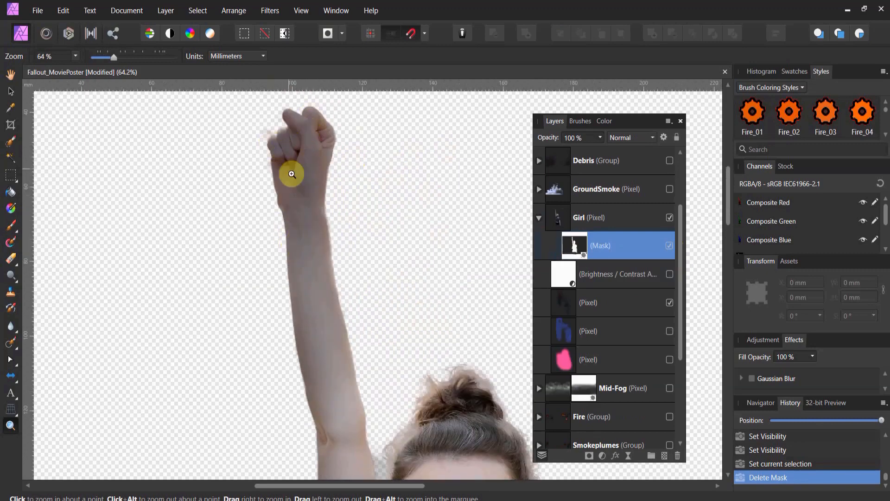
scroll(292, 179, down, 2)
scroll(301, 191, down, 5)
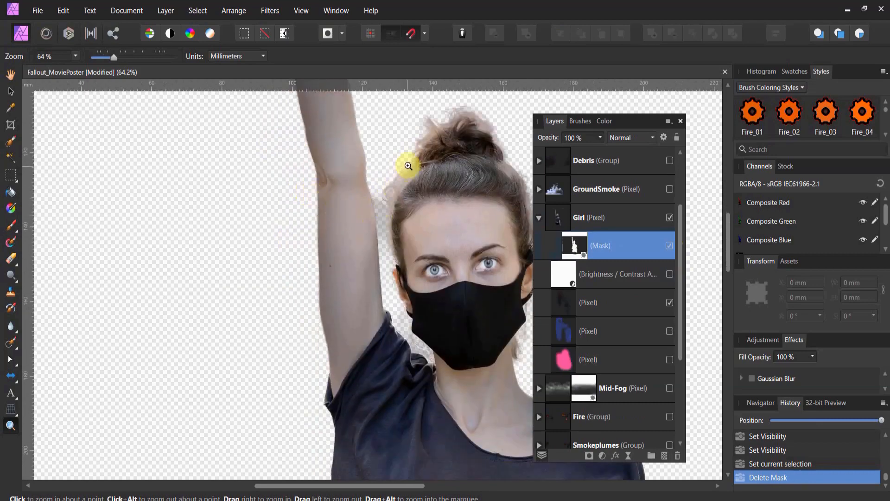
scroll(419, 241, down, 12)
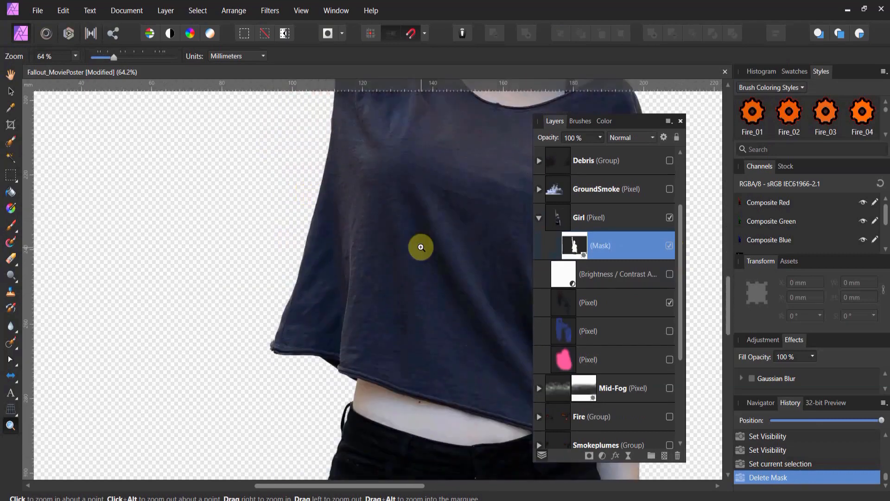
scroll(421, 247, down, 3)
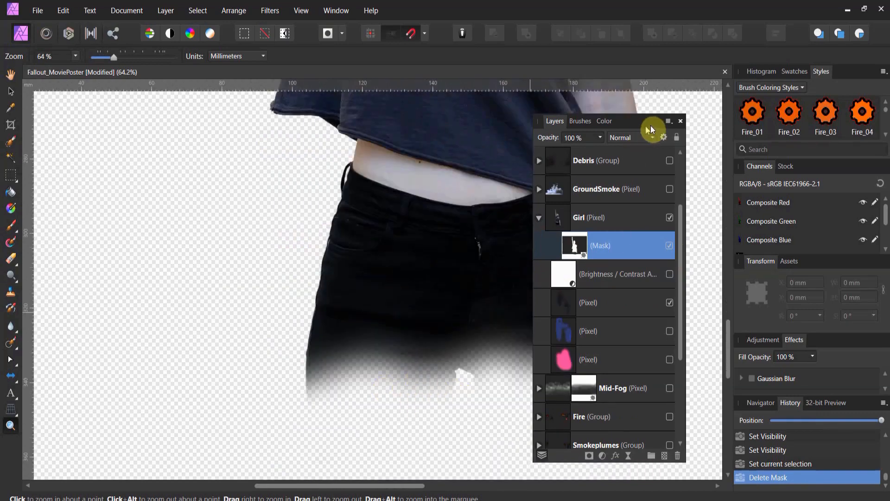
drag(650, 126, 699, 122)
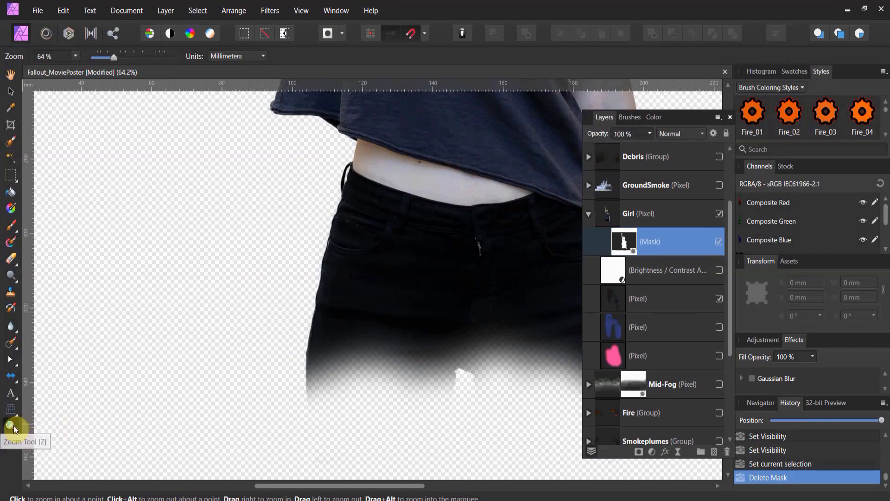
alt+click(442, 289)
drag(482, 297, 457, 298)
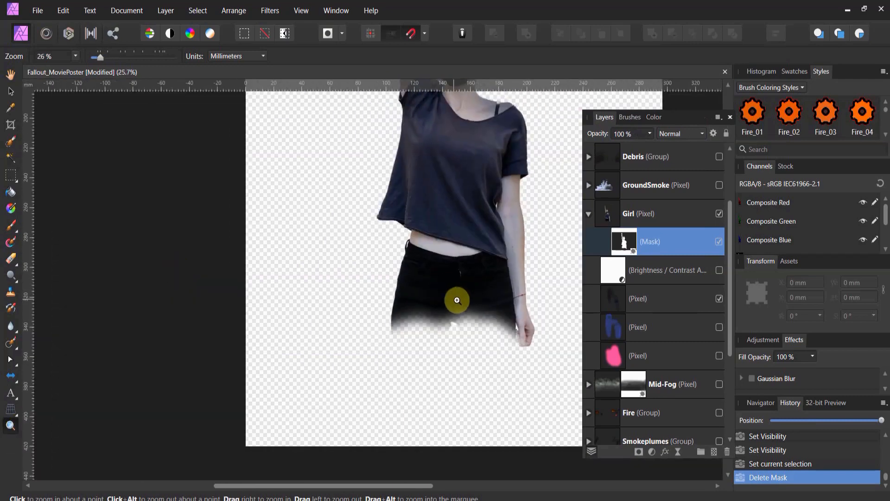
drag(512, 320, 531, 325)
scroll(517, 346, up, 3)
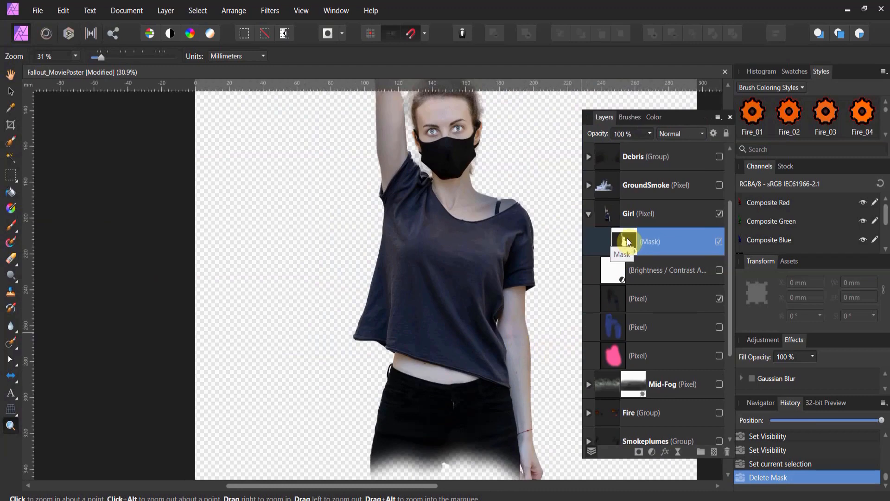
Step: Rasterize the Girl layer to merge its remaining mask and nested layers into one pixel layer
click(617, 217)
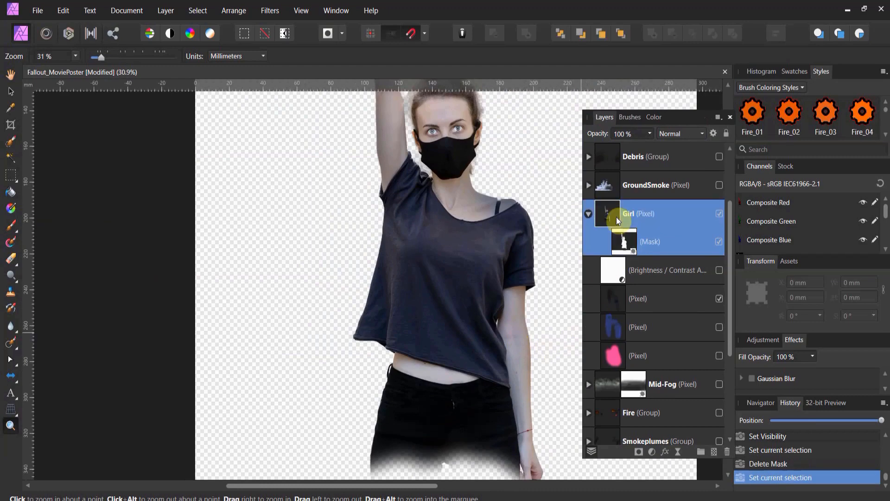
right_click(616, 217)
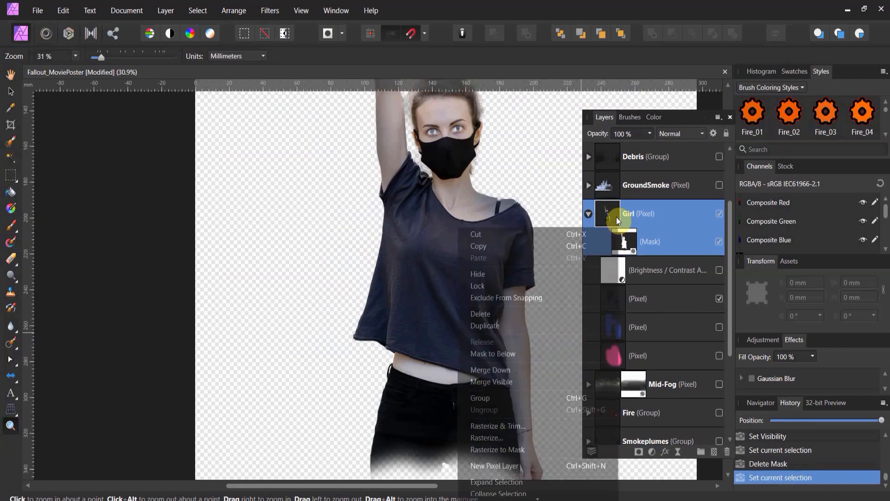
click(521, 439)
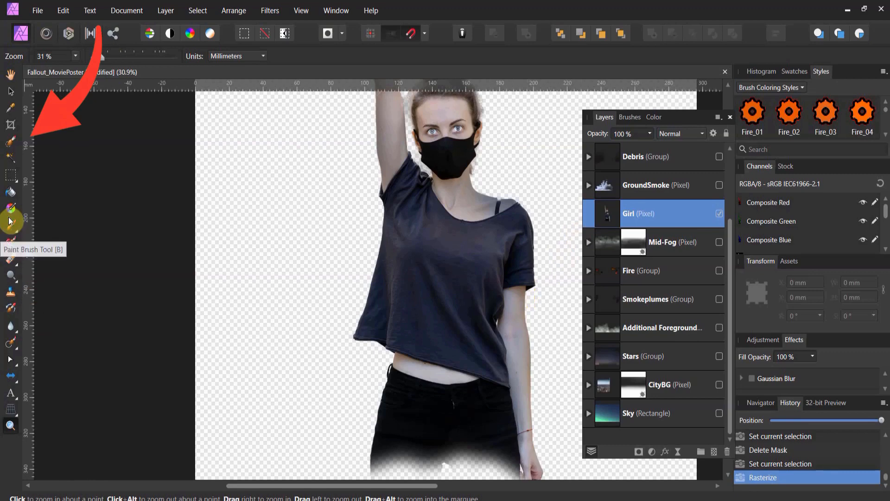
Step: Brush a selection over the girl's shirt down to her jeans with the Selection Brush, starting at a 44.4 px width
click(11, 142)
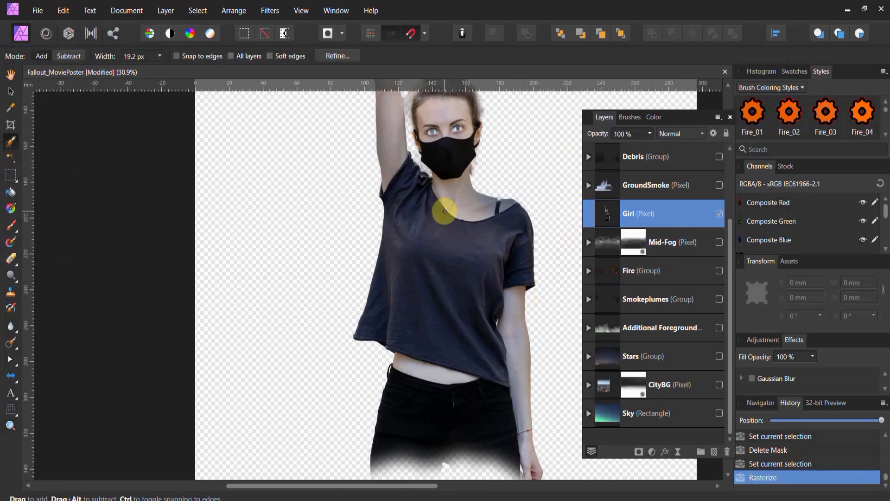
key(])
key(])
key(])
key(])
key(])
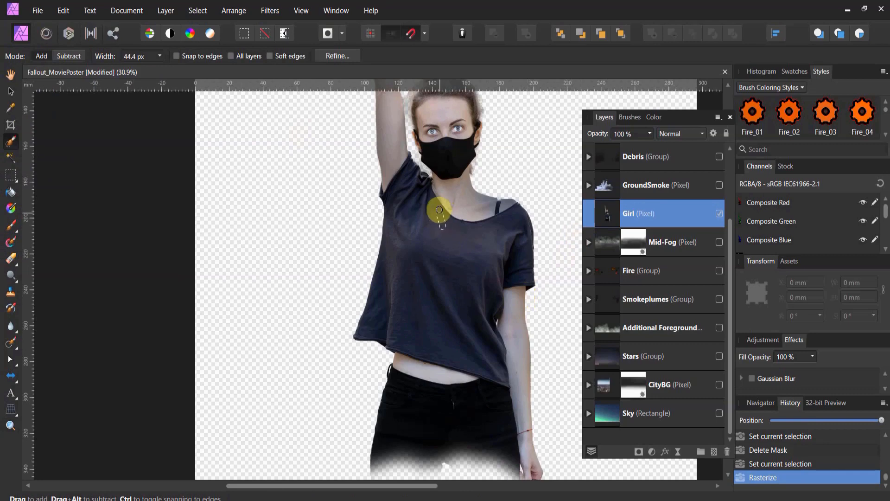
mouse_move(439, 210)
mouse_down()
mouse_move(434, 120)
mouse_move(451, 225)
mouse_move(441, 325)
mouse_move(416, 213)
mouse_move(398, 295)
mouse_move(363, 332)
mouse_move(378, 309)
mouse_move(401, 221)
mouse_move(423, 363)
mouse_move(452, 288)
mouse_move(455, 417)
mouse_move(444, 332)
mouse_move(402, 433)
mouse_move(421, 352)
mouse_move(417, 419)
mouse_up()
Step: Enlarge the Selection Brush to 179.8 px, enable Snap to edges, and brush the selection over the girl's jeans, torso and head
key(])
key(])
key(])
key(])
key(])
key(])
key(])
key(])
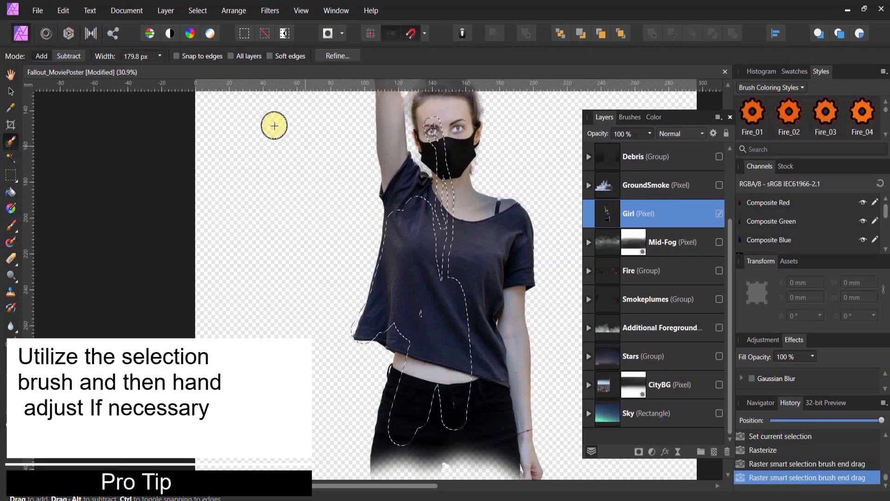
click(177, 56)
mouse_move(425, 372)
mouse_down()
mouse_move(400, 456)
mouse_move(482, 454)
mouse_move(491, 408)
mouse_move(522, 458)
mouse_move(504, 344)
mouse_move(499, 222)
mouse_move(436, 175)
mouse_move(446, 159)
mouse_move(453, 220)
mouse_move(449, 159)
mouse_up()
scroll(446, 161, up, 3)
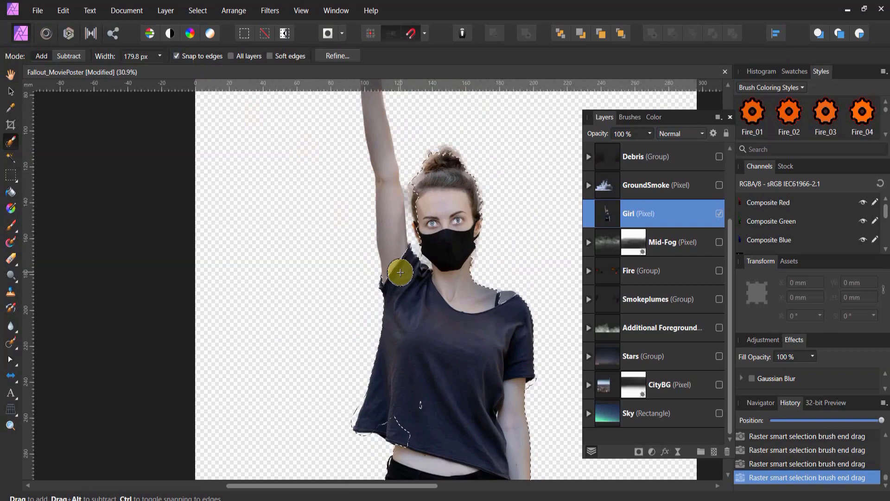
Step: Narrow the brush to 79.8 px and add the raised arm and the shirt's lower hem to the selection
key(bracketleft)
mouse_move(398, 264)
mouse_down()
mouse_move(387, 175)
mouse_move(386, 183)
mouse_move(369, 166)
mouse_up()
scroll(377, 175, up, 3)
scroll(369, 166, down, 2)
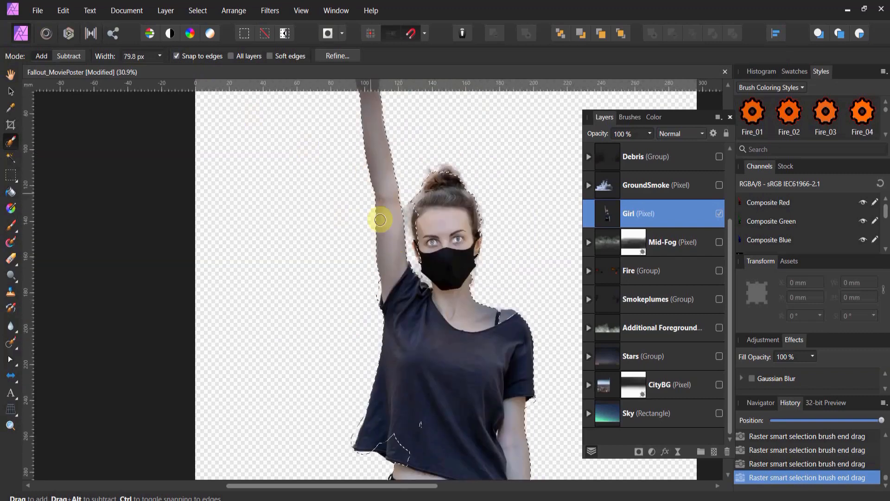
scroll(392, 300, down, 1)
drag(383, 380, 402, 394)
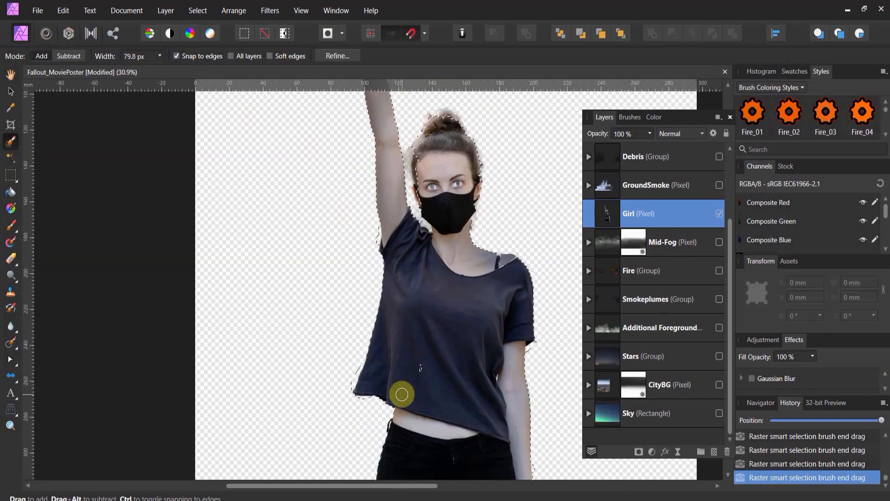
Step: Refine the selection around the lowered hand and wrist at 67.8 px, subtracting the outside spill and adding back the missing skin
scroll(455, 348, down, 2)
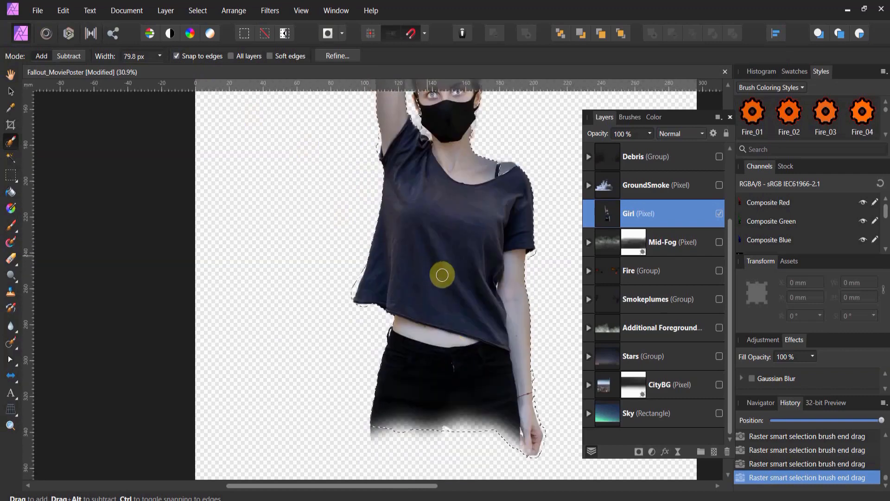
scroll(447, 308, down, 1)
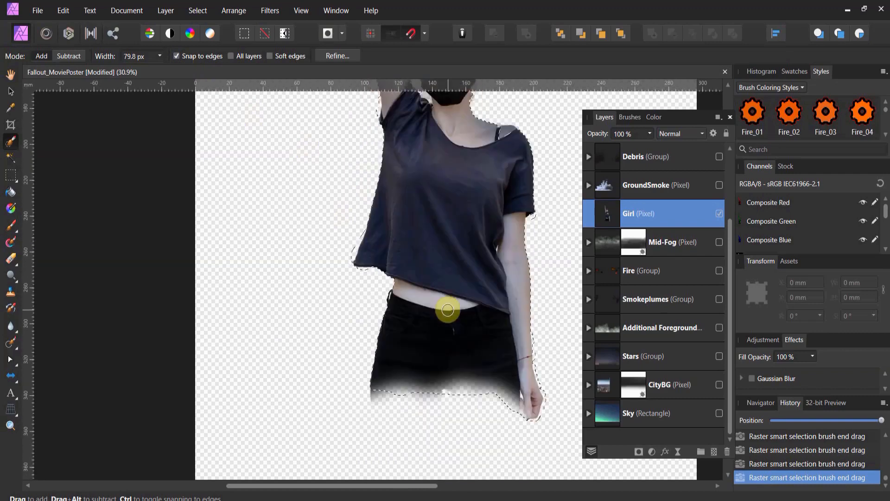
click(10, 425)
drag(294, 428, 480, 394)
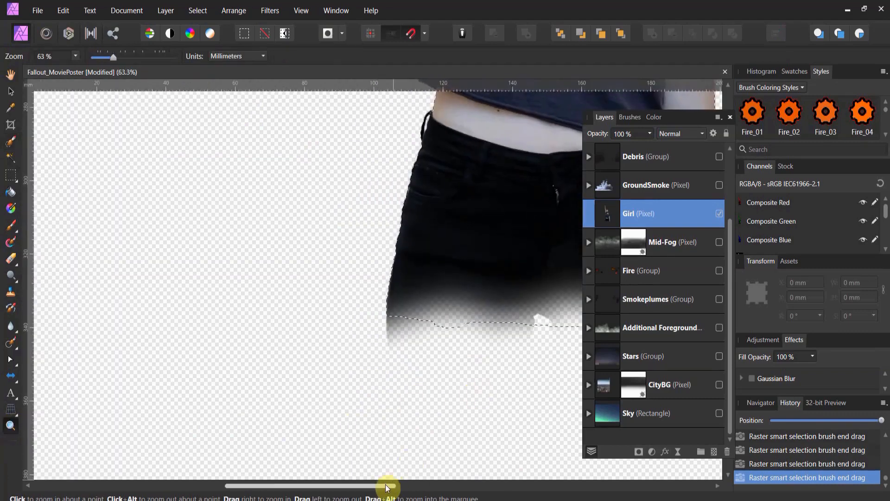
drag(388, 484, 484, 484)
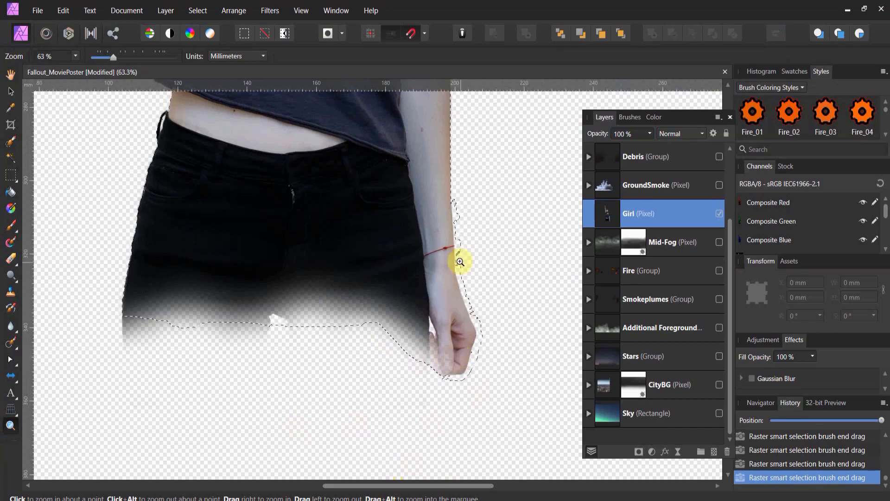
click(10, 141)
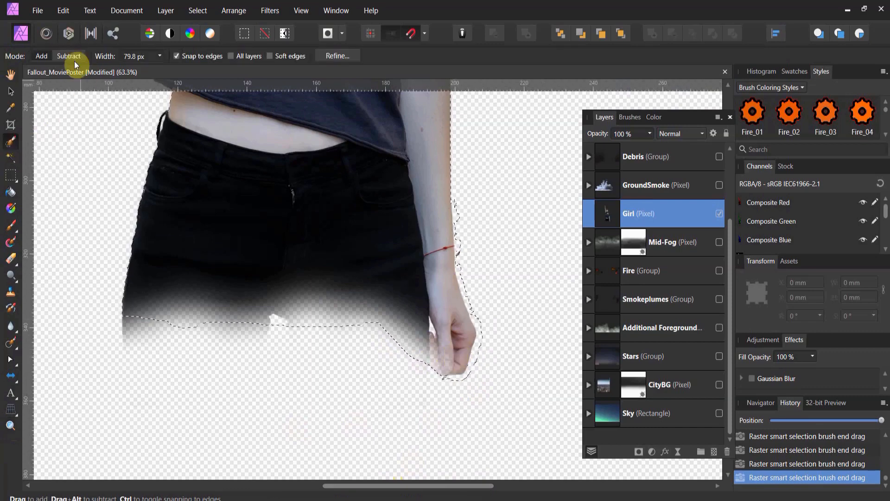
click(73, 59)
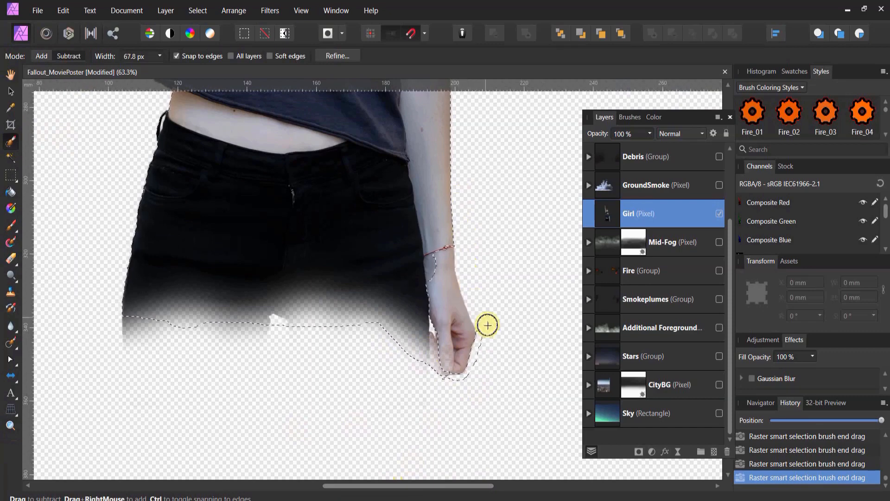
click(42, 56)
drag(431, 269, 446, 329)
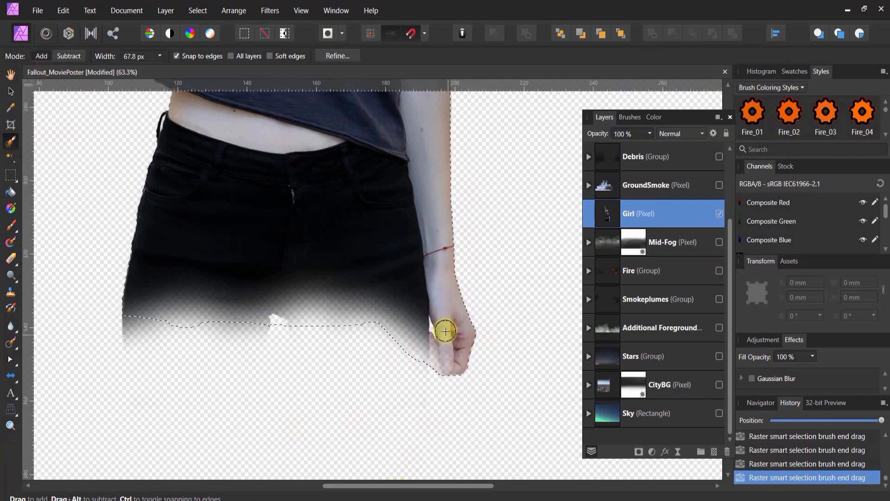
Step: Subtract the selection spill outside the shirt's flared hem and below the sleeve cuff, narrowing the brush to 41.6 px
scroll(377, 308, up, 6)
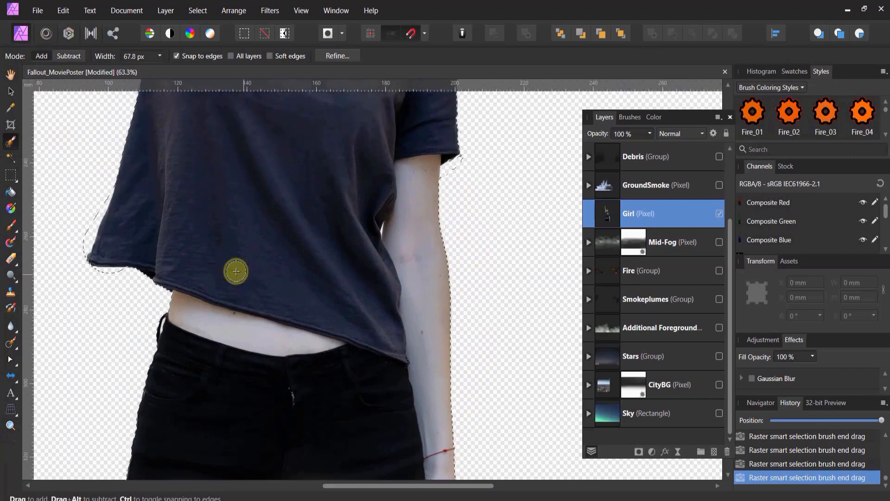
click(68, 56)
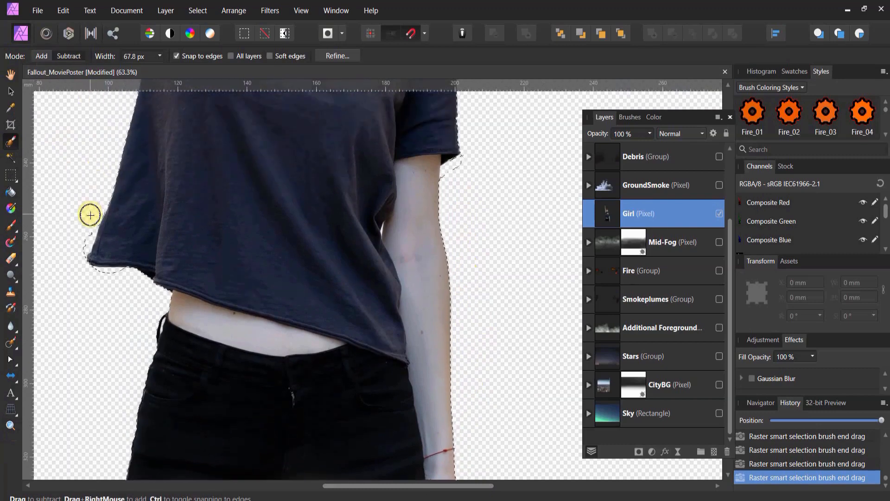
mouse_move(90, 214)
mouse_down()
mouse_move(69, 276)
mouse_move(101, 285)
mouse_up()
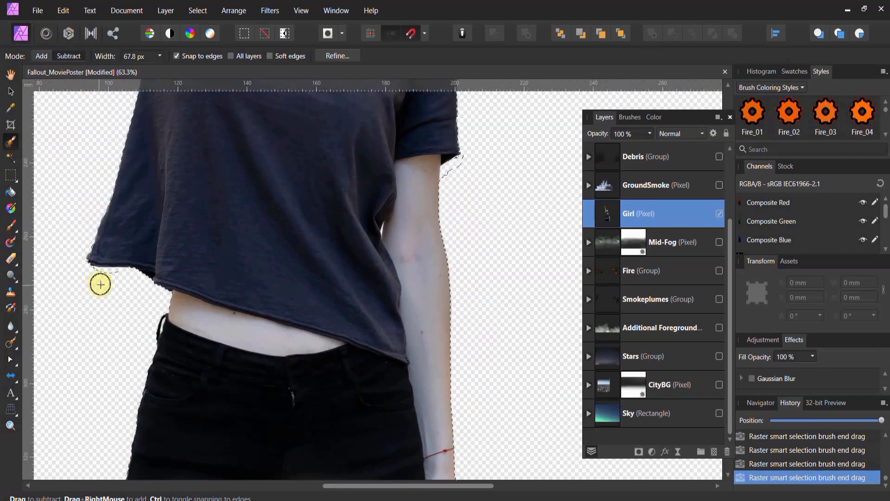
scroll(378, 304, up, 5)
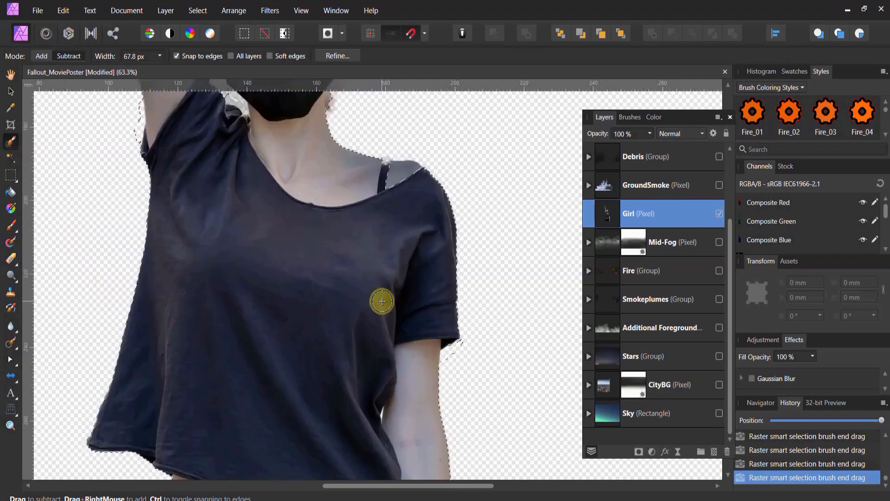
scroll(382, 302, up, 1)
key(bracketleft)
key(bracketleft)
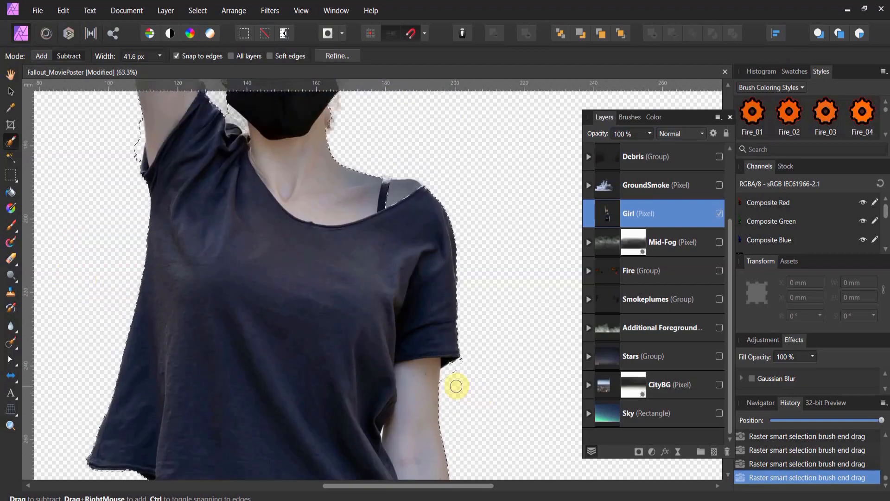
scroll(454, 374, up, 2)
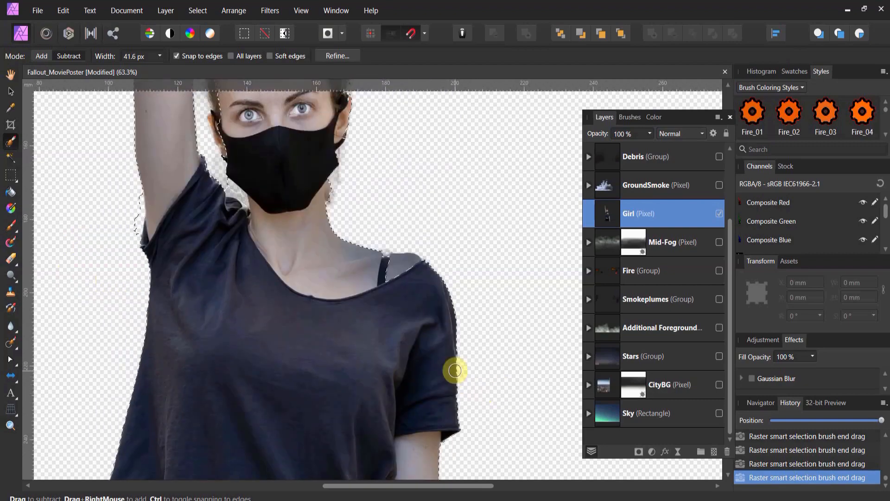
Step: Add the bare shoulder around the strap to the selection and subtract the spill beside the raised arm's sleeve
click(39, 57)
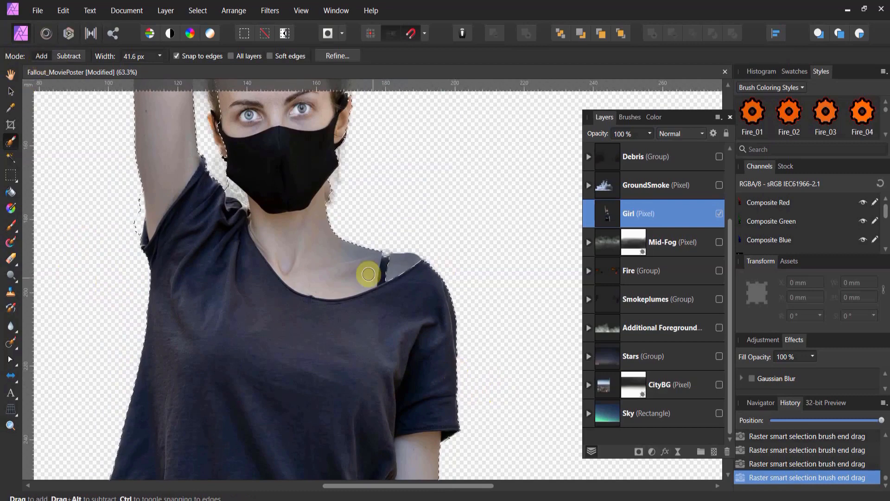
scroll(269, 264, up, 2)
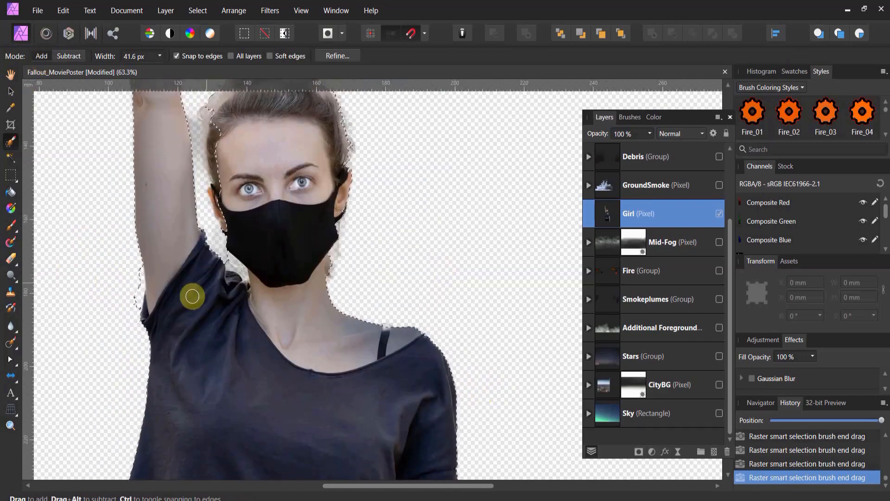
click(69, 56)
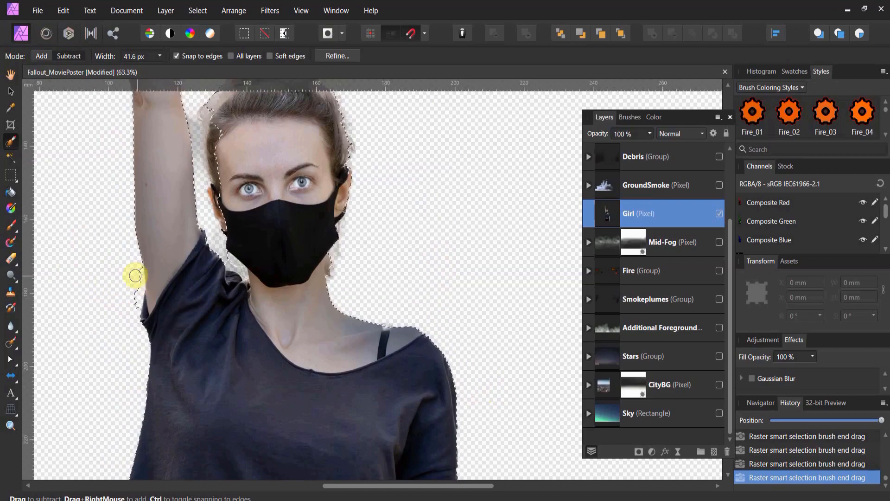
scroll(135, 276, up, 8)
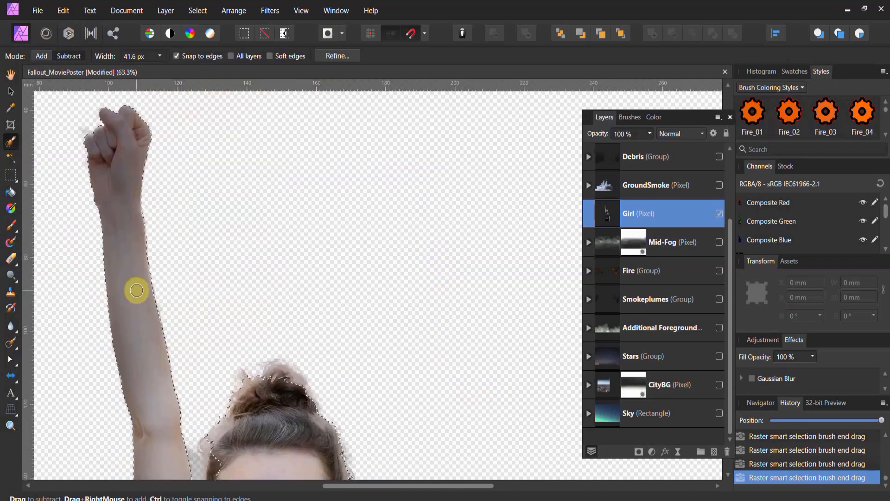
scroll(134, 189, down, 1)
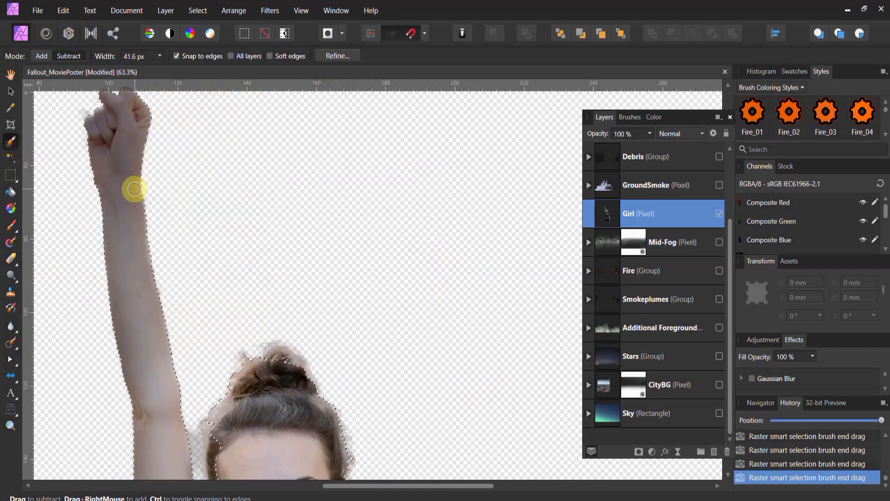
Step: Try subtracting the spill along the hairline, and brush the face and side hair back into the selection
scroll(125, 233, down, 3)
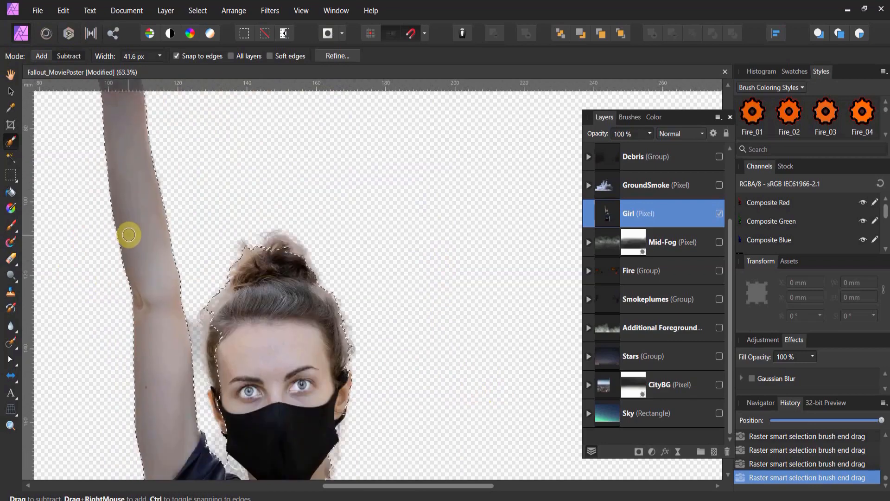
drag(248, 314, 229, 336)
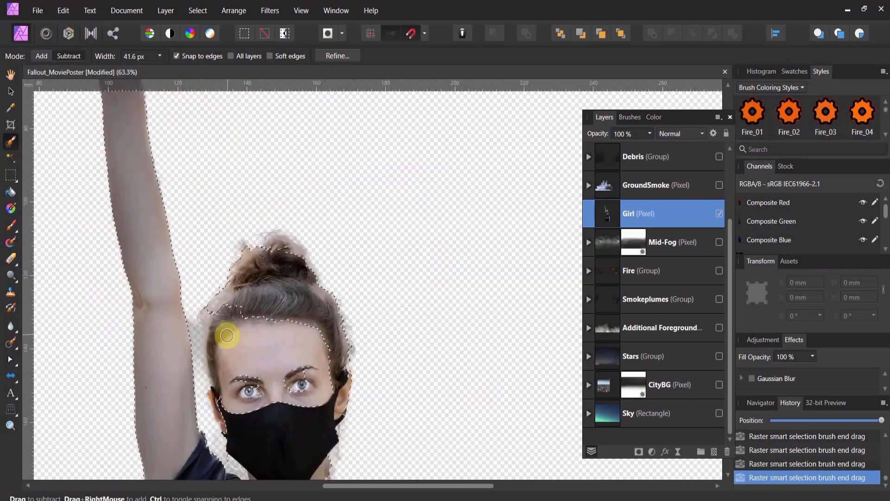
click(42, 58)
mouse_move(276, 366)
mouse_down()
mouse_move(276, 324)
mouse_move(238, 330)
mouse_up()
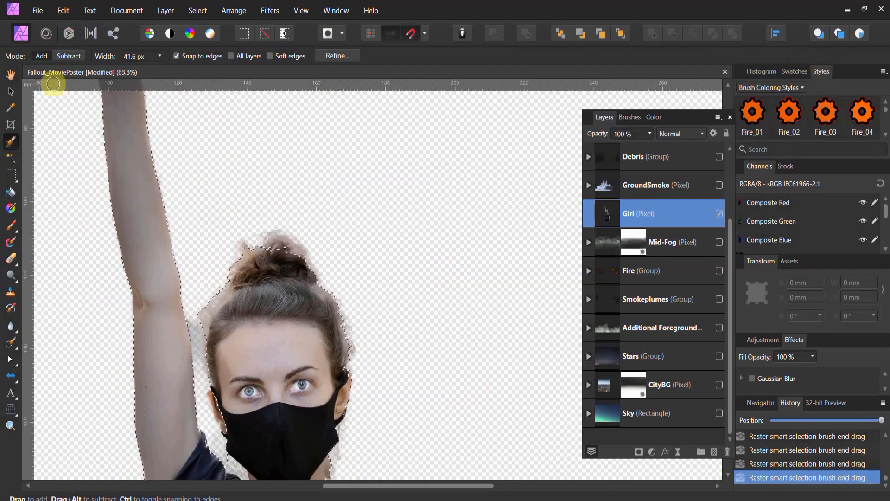
Step: Subtract the background spill between the hair bun and the raised arm and along the other side of the hair
click(68, 56)
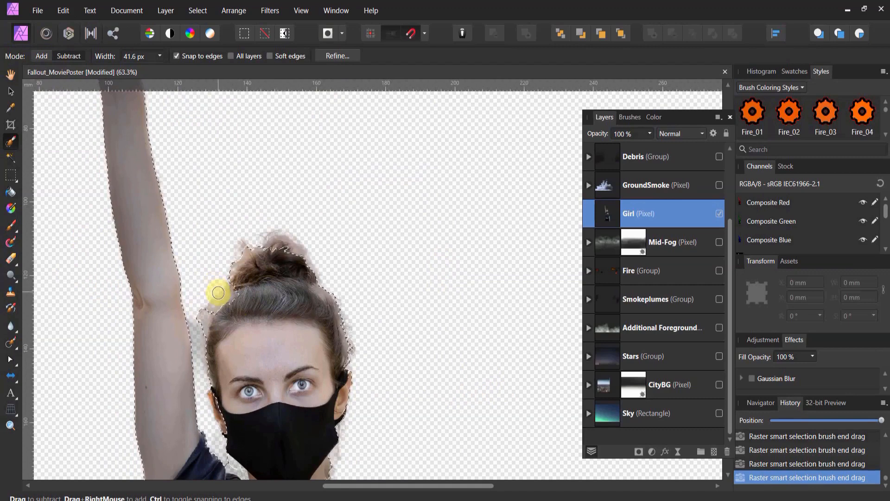
drag(211, 295, 196, 310)
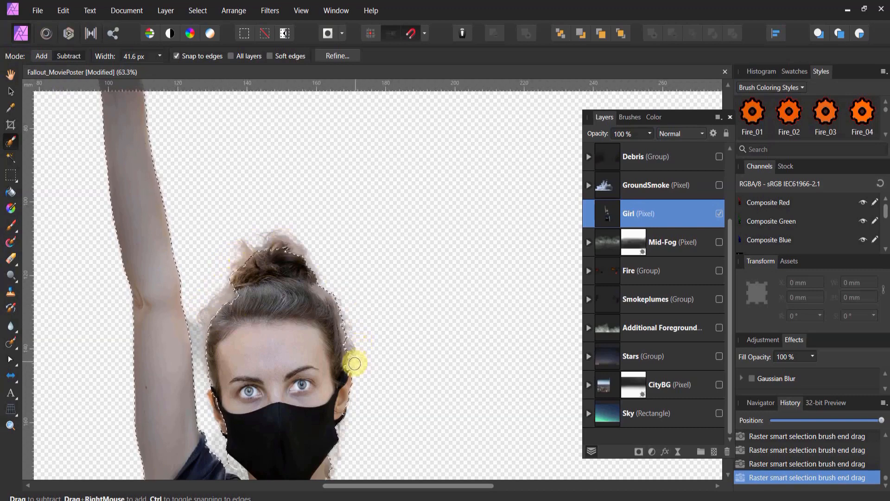
scroll(355, 382, down, 3)
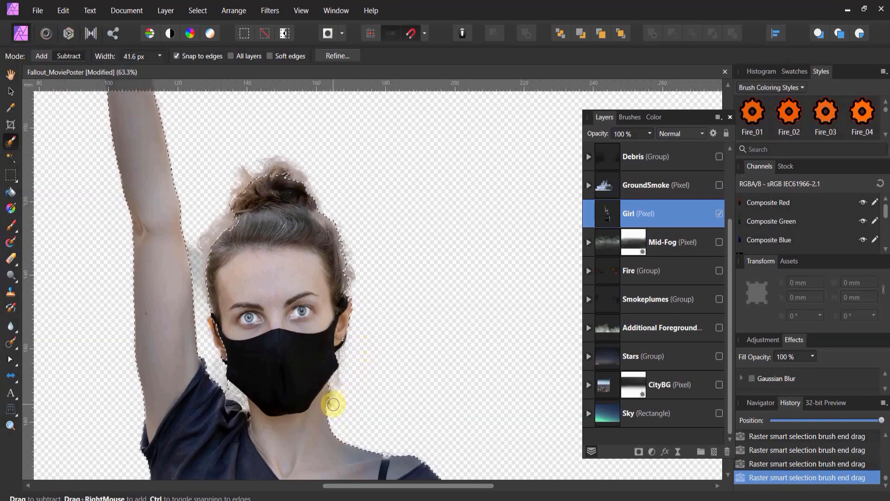
Step: Turn off Snap to edges and hand-correct the selection around the ears, mask and sleeve, alternating adding and subtracting at 21.7 px
click(184, 55)
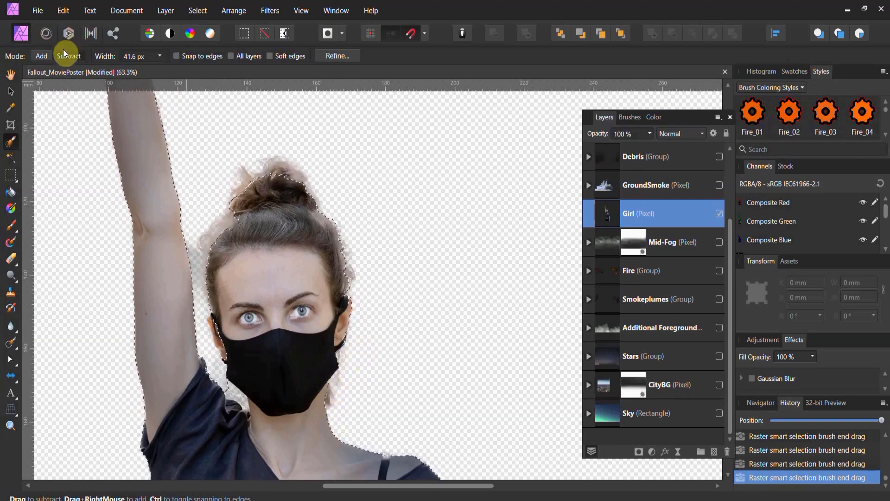
click(41, 56)
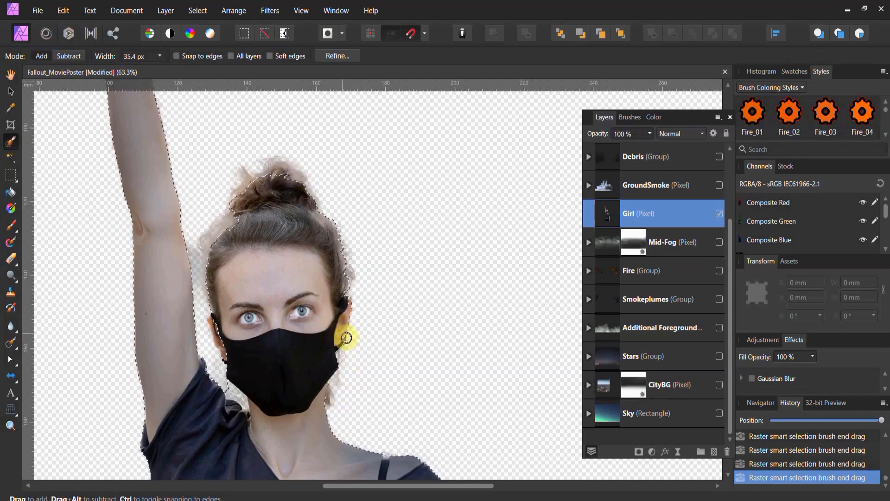
key(bracketleft)
key(bracketleft)
key(bracketleft)
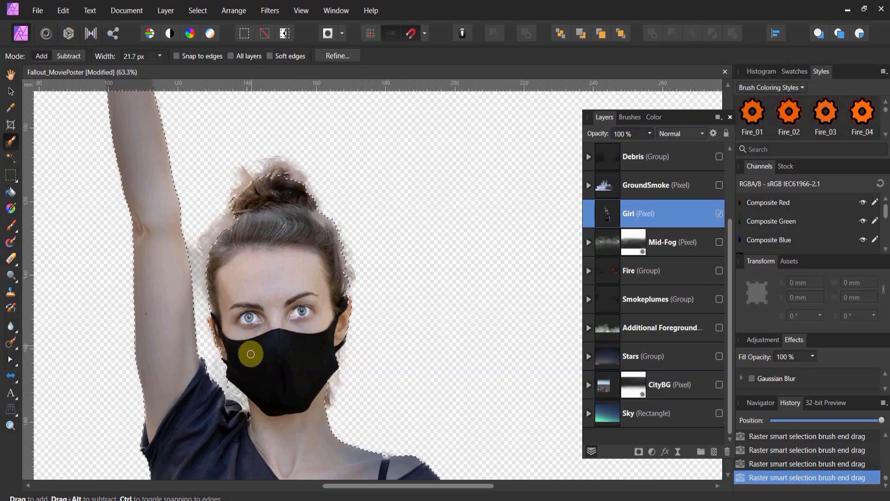
click(69, 56)
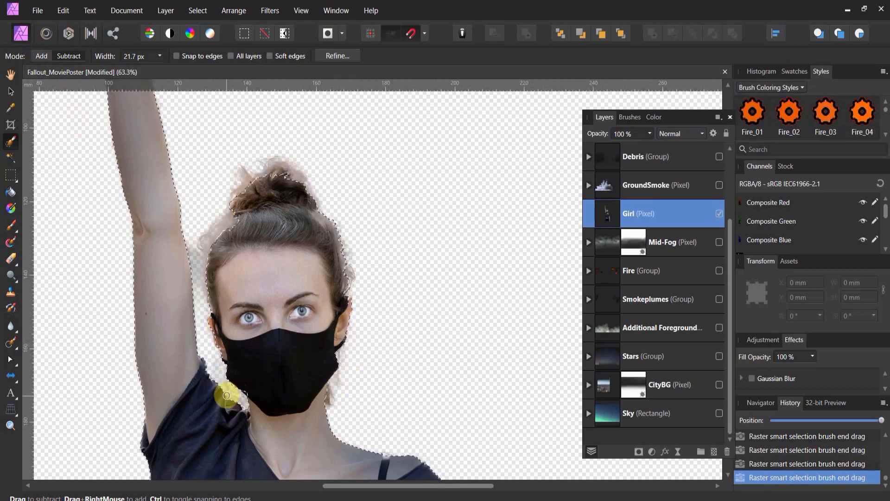
click(41, 56)
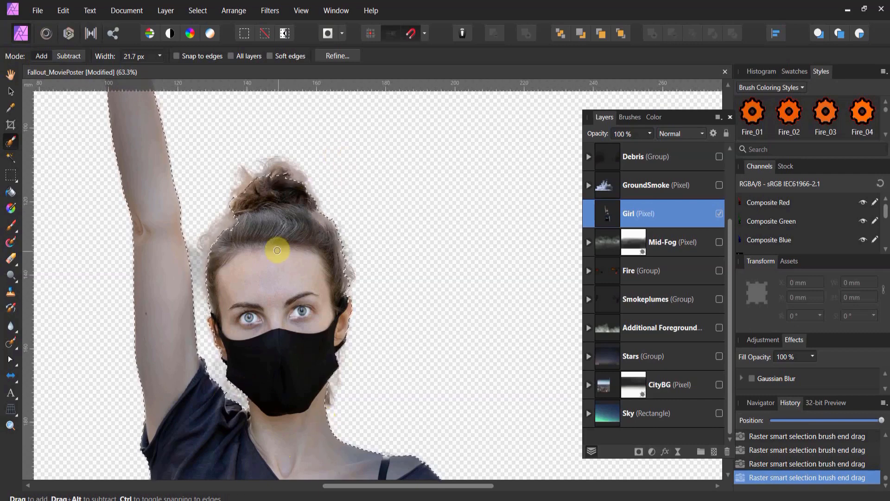
Step: Copy the selected girl from the Girl layer and paste her as a separate pixel layer
scroll(273, 242, down, 10)
scroll(265, 240, down, 4)
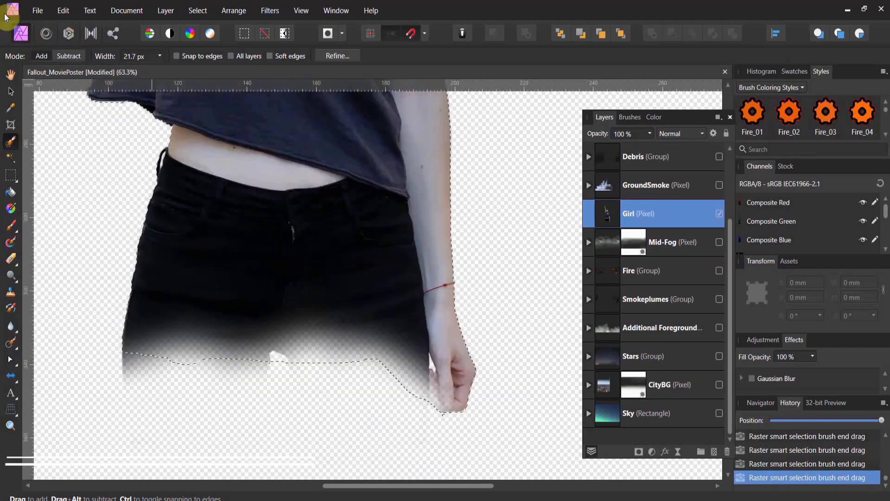
click(70, 12)
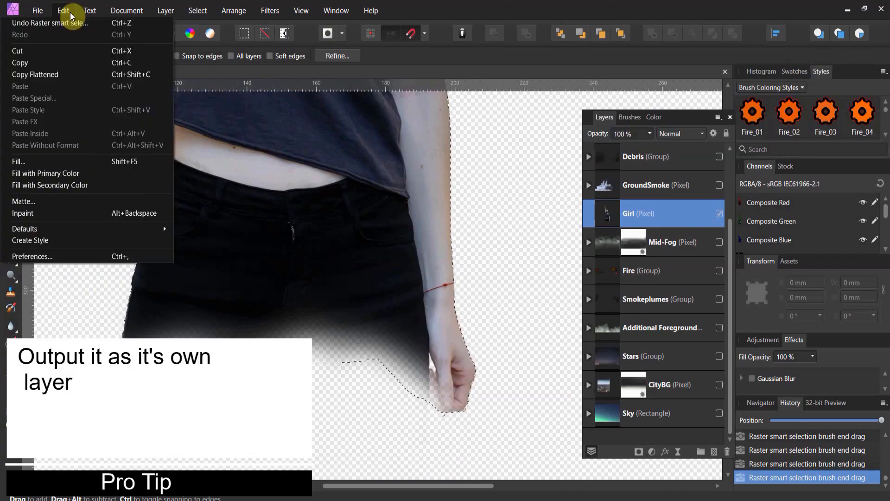
click(58, 60)
click(60, 12)
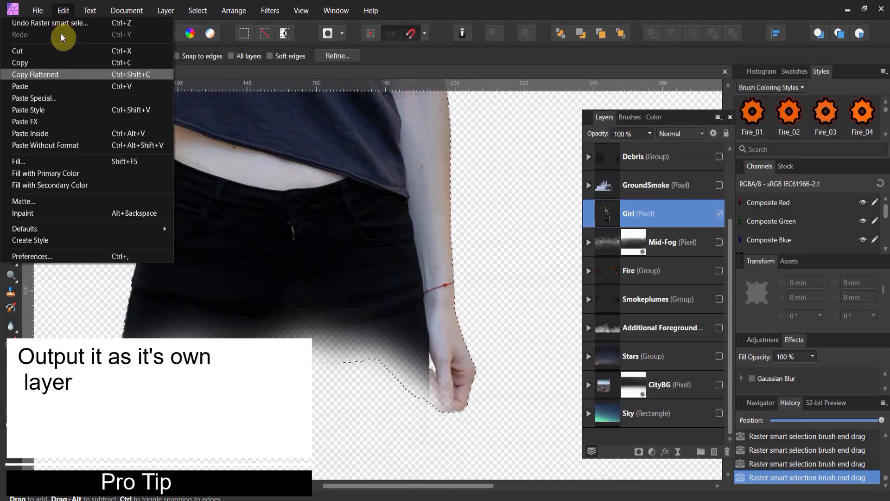
click(65, 83)
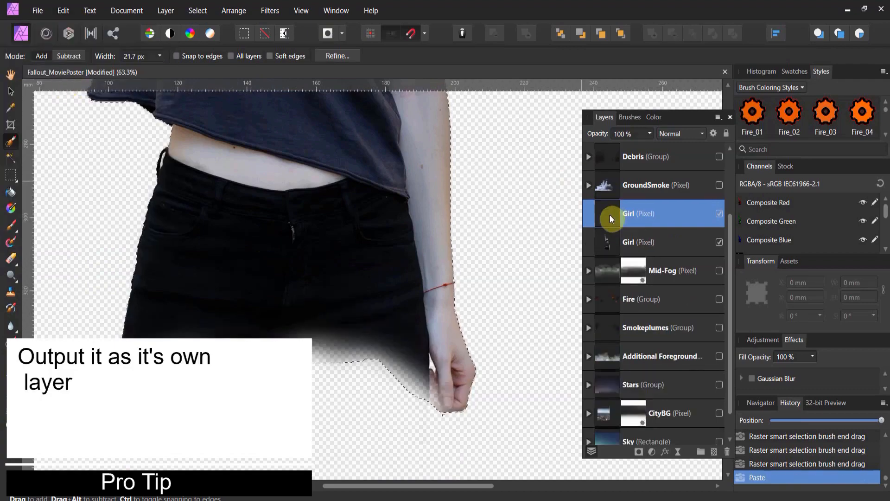
Step: Clear the selected pixels on the original Girl layer, deselect, and delete that leftover layer
click(607, 240)
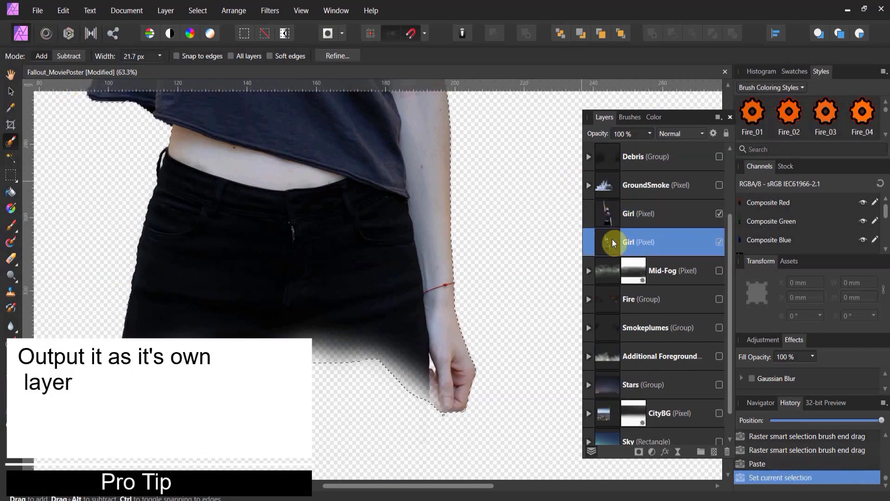
key(Delete)
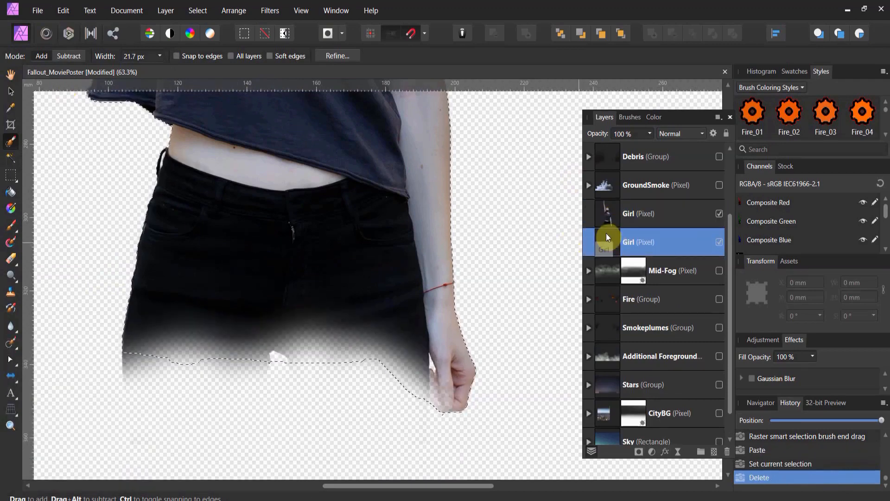
click(207, 18)
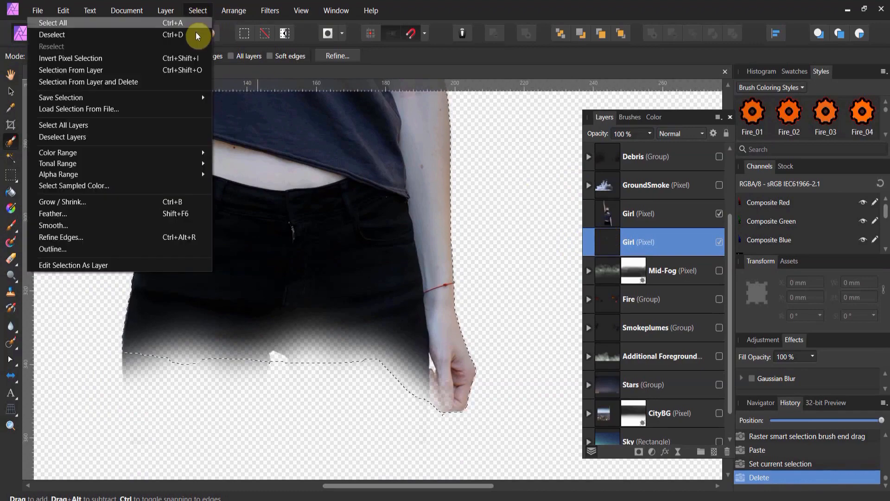
click(193, 34)
right_click(597, 235)
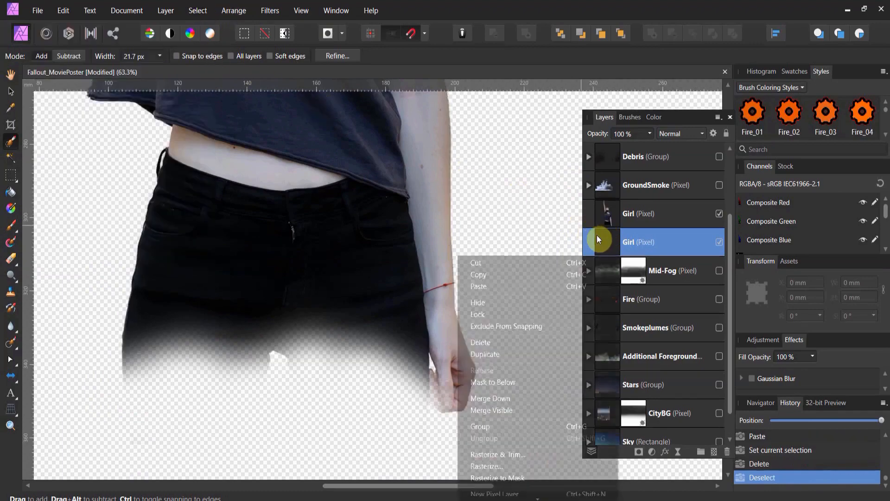
click(558, 347)
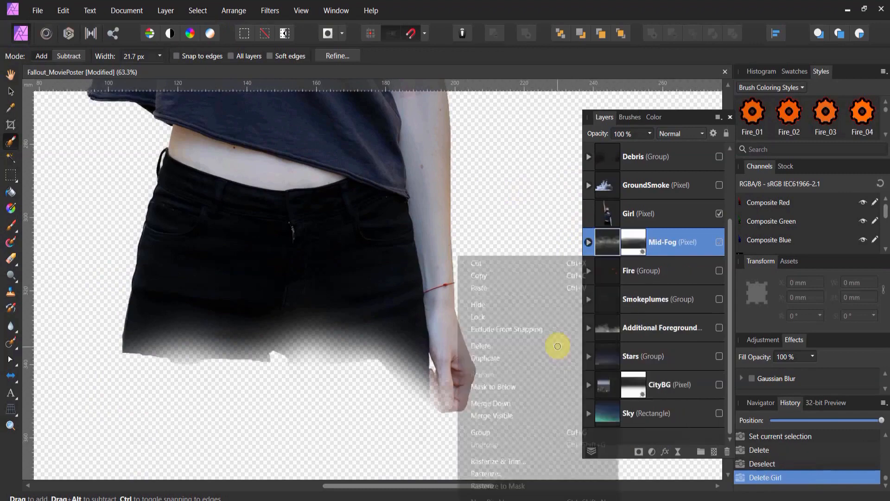
Step: Examine the cutout's edges around the hair, mask, shoulder and raised arm, and check the whole figure on the poster
scroll(504, 347, up, 10)
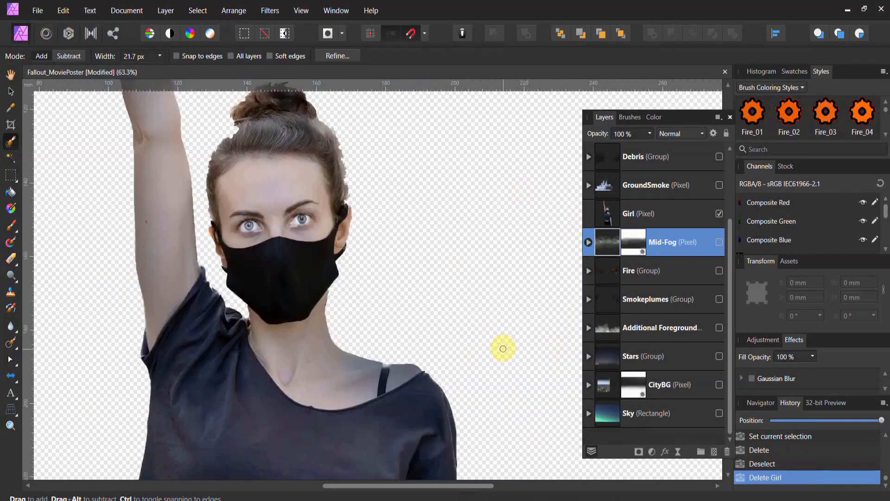
scroll(374, 278, up, 2)
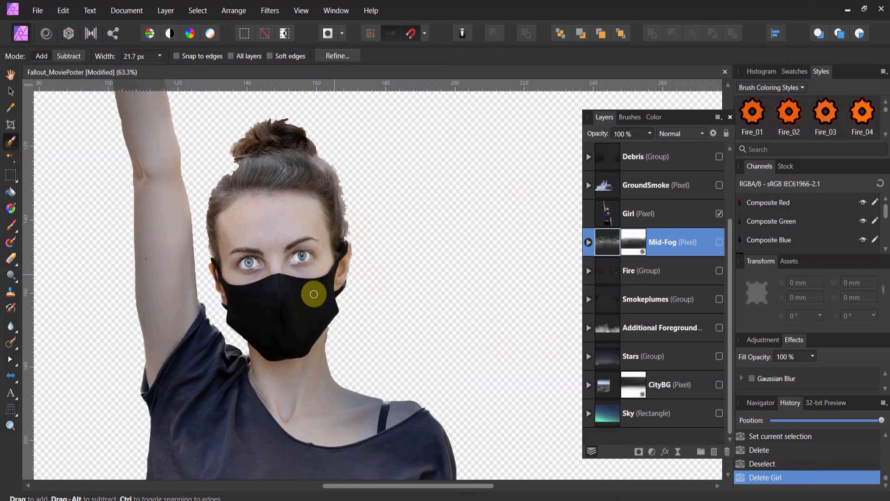
scroll(258, 272, up, 2)
scroll(123, 213, up, 2)
scroll(124, 207, down, 14)
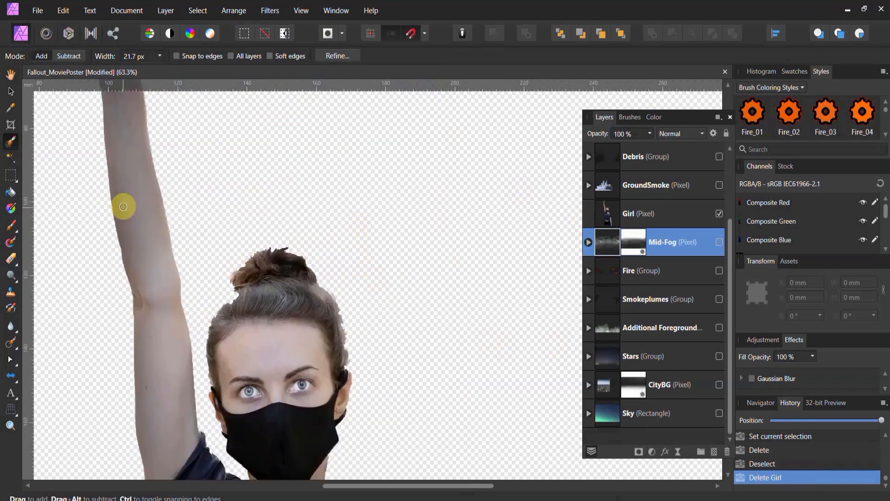
click(10, 425)
drag(148, 209, 58, 206)
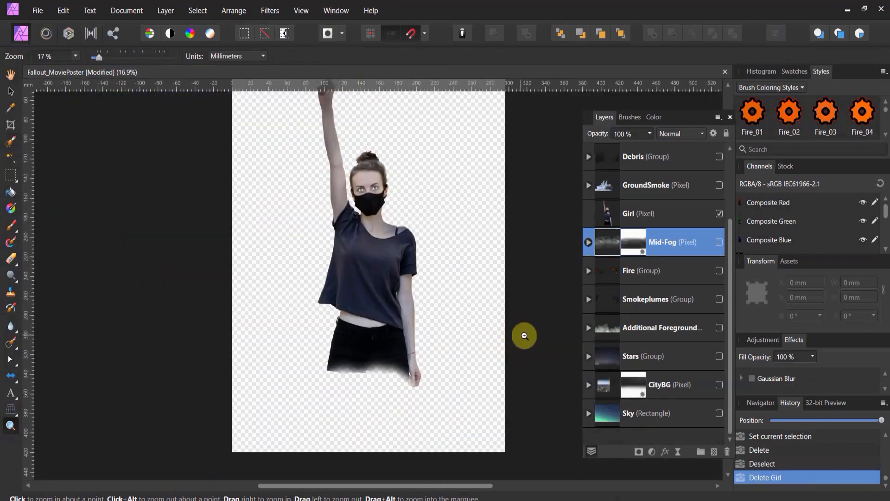
Step: Rename the remaining Girl layer to "Central"
double_click(630, 214)
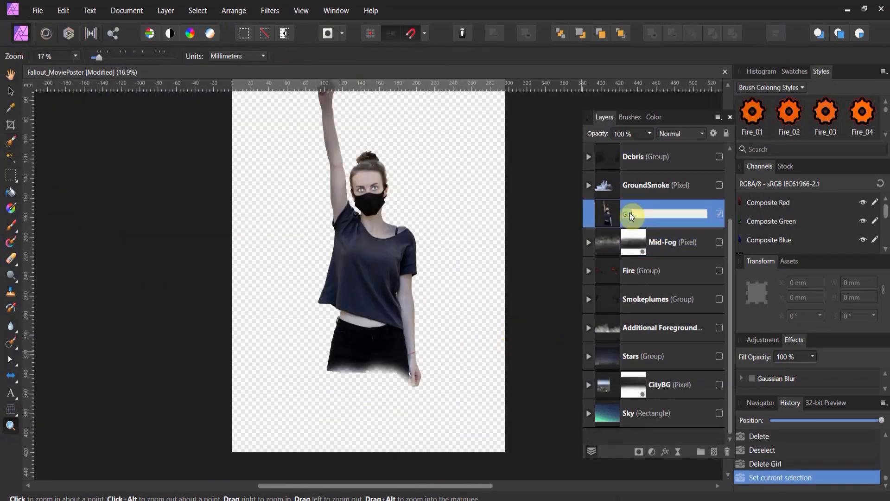
text(Central)
key(Return)
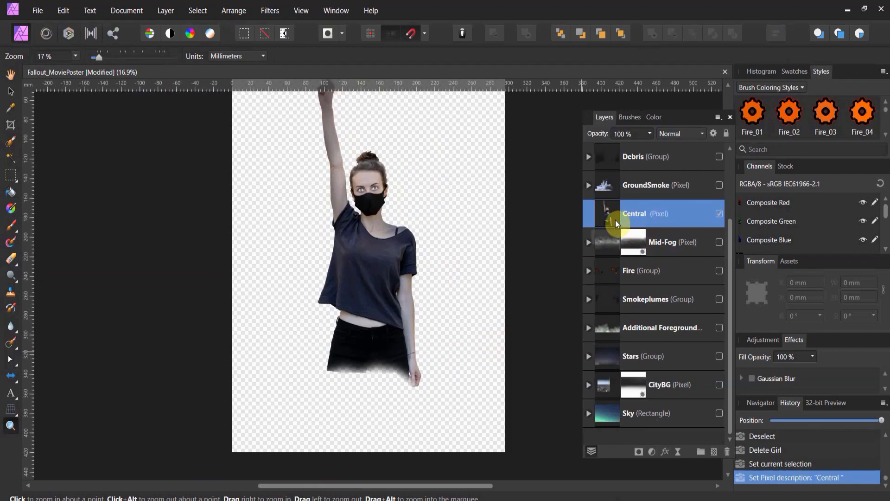
Step: Make the Sky, Stars and CityBG background layers visible behind the girl
click(720, 413)
scroll(519, 362, up, 2)
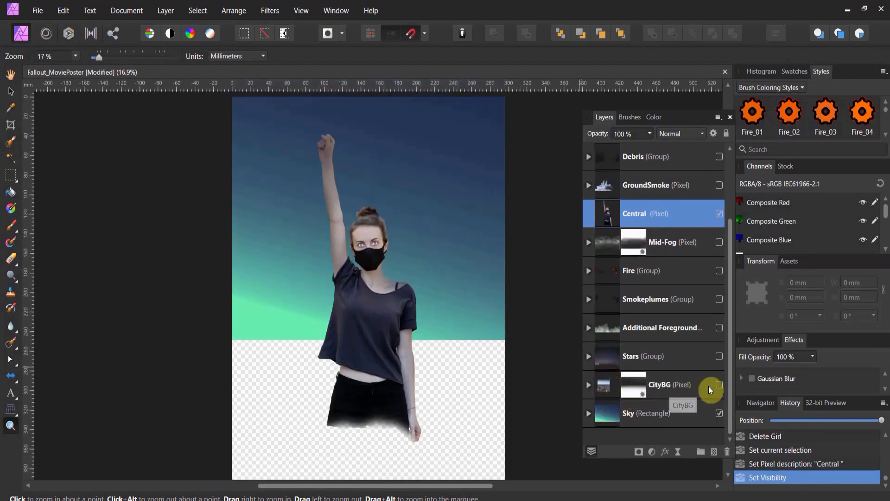
click(719, 355)
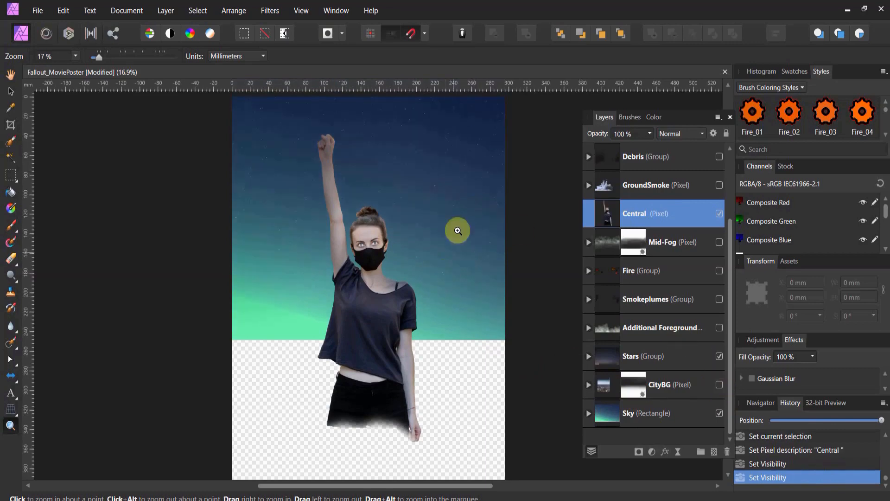
click(720, 385)
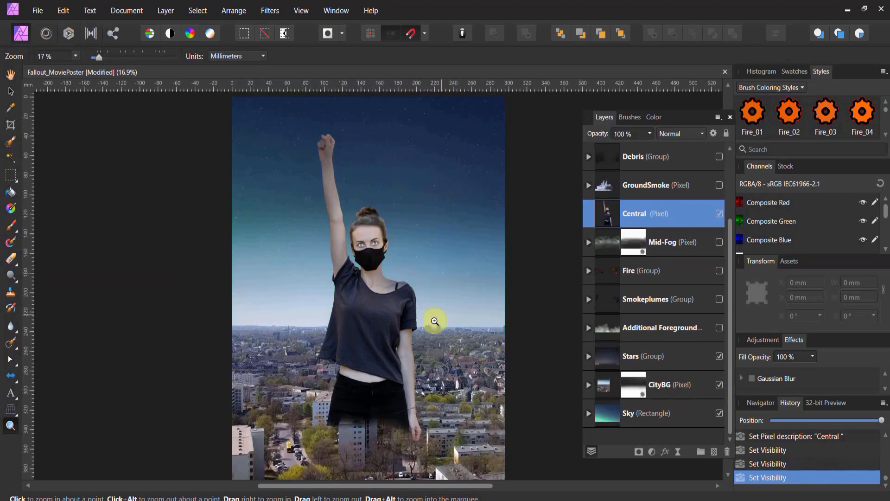
Step: Enlarge the Central layer to about 130 × 362 mm and place it at about X 83.5 mm, Y 29 mm
scroll(479, 397, down, 1)
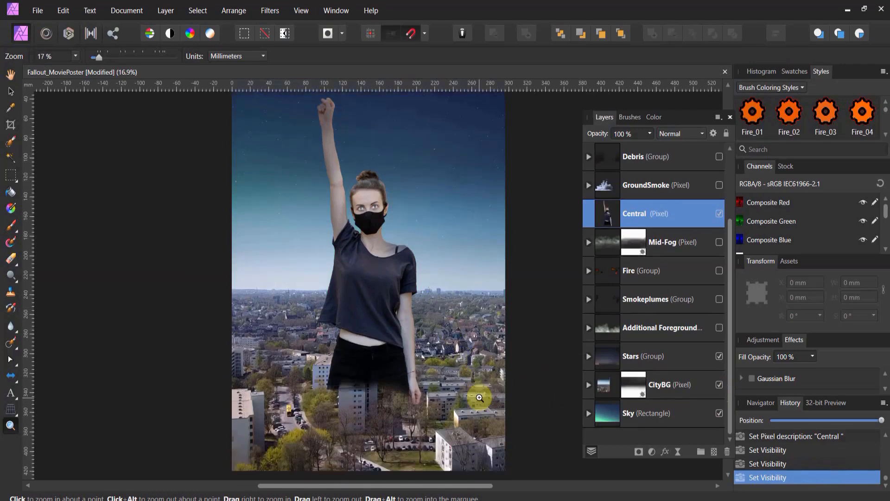
alt+click(353, 314)
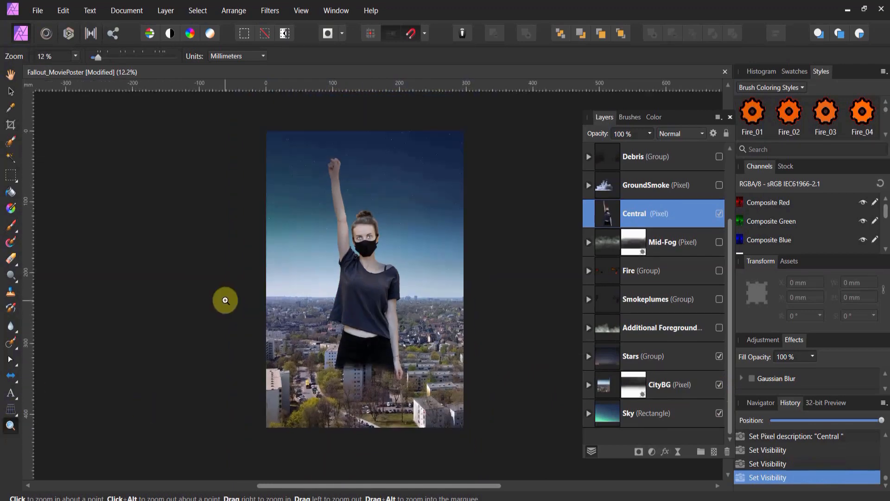
click(11, 91)
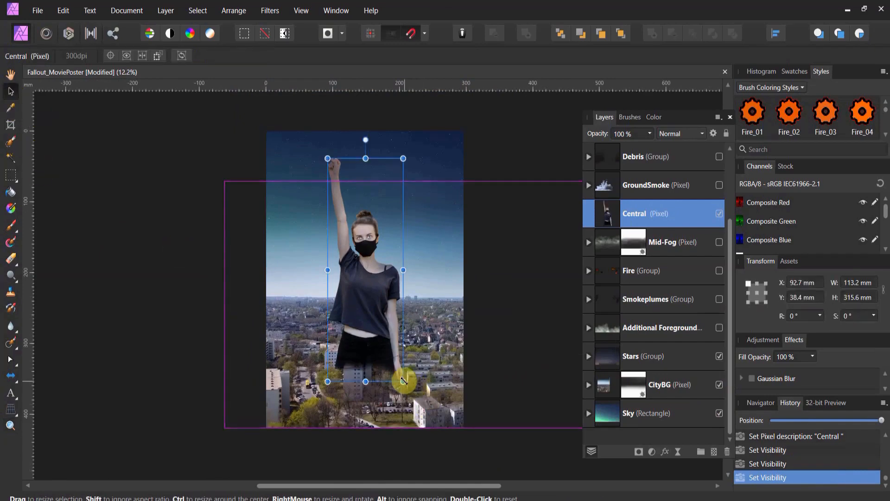
drag(404, 381, 411, 389)
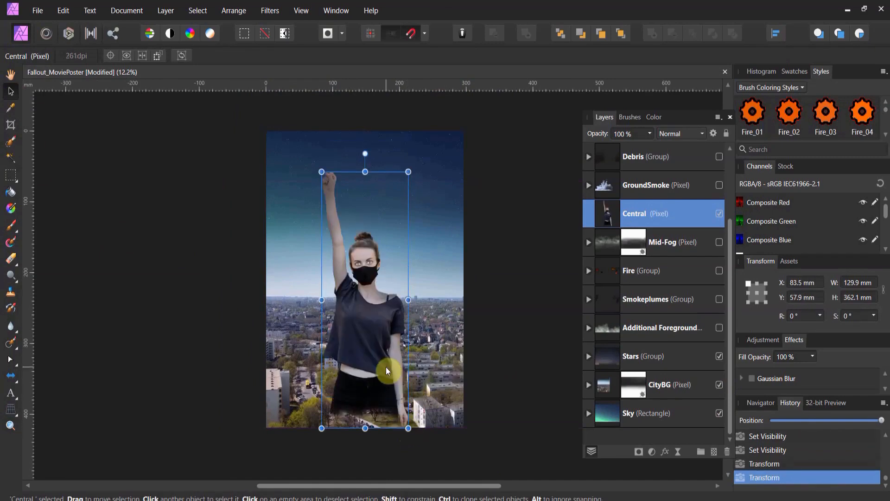
drag(386, 367, 386, 354)
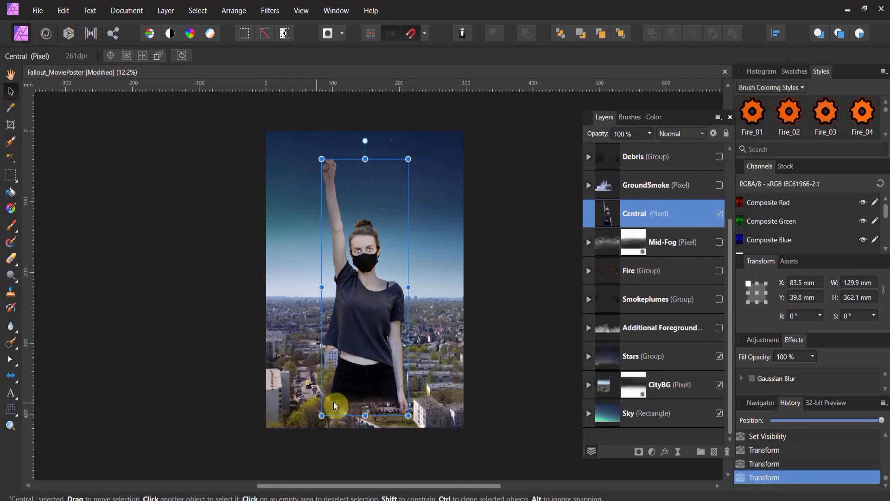
drag(383, 379, 383, 376)
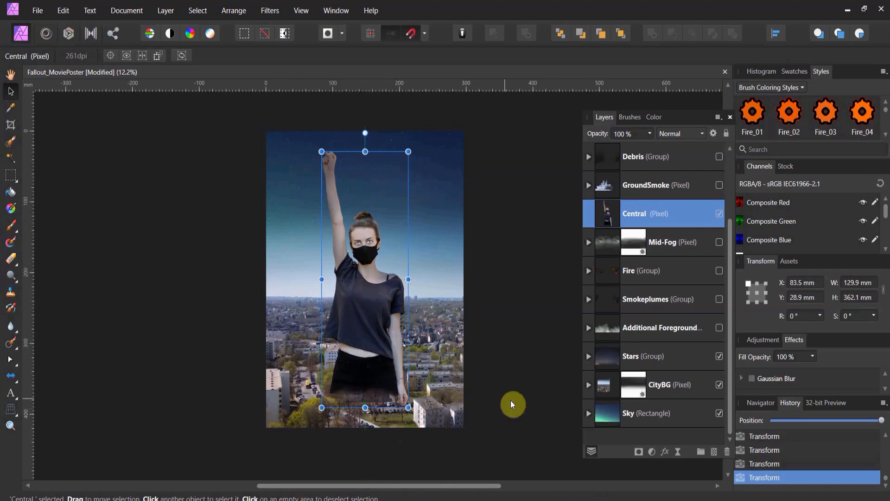
click(530, 391)
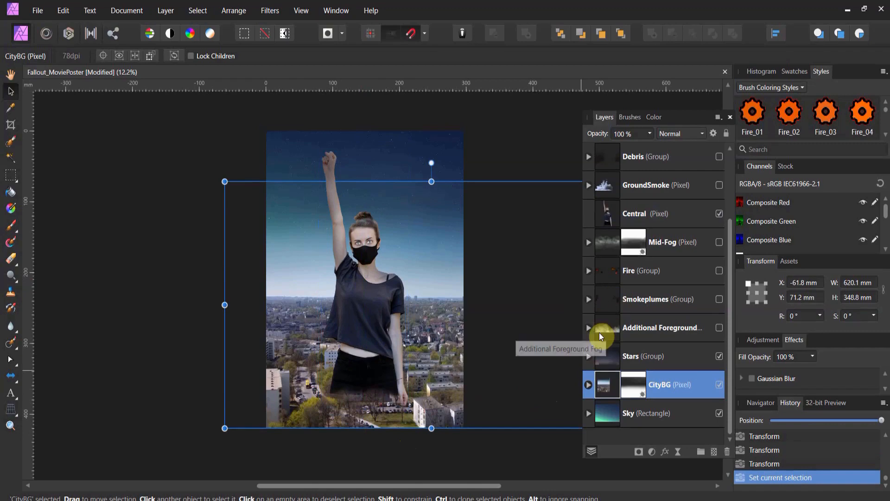
Step: Turn on visibility for the Additional Foreground Fog, Smokeplumes, Fire, Mid-Fog and GroundSmoke layers
click(613, 329)
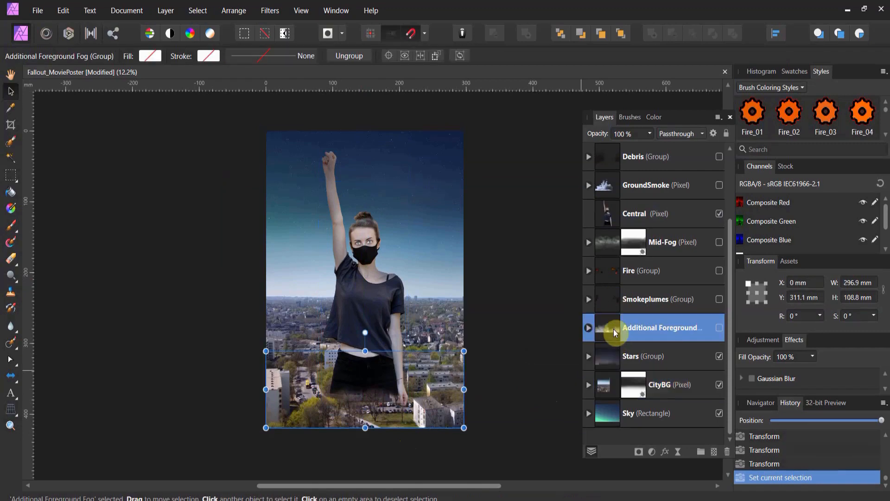
key(ctrl+h)
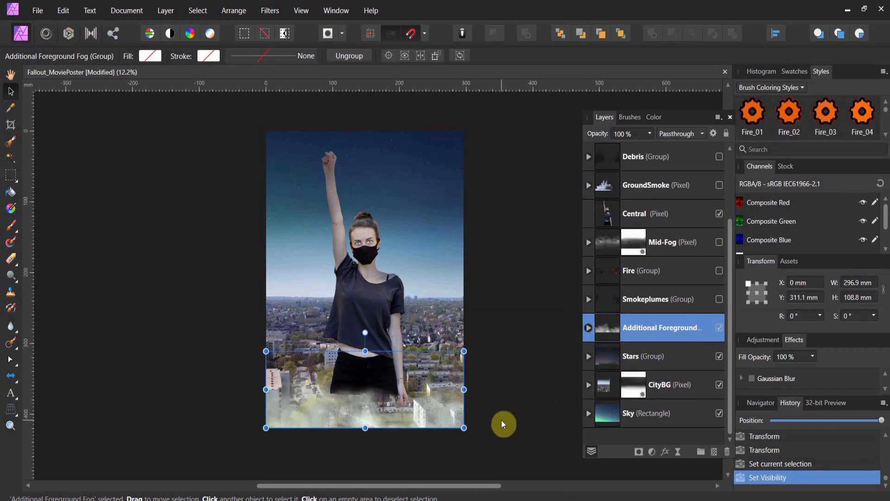
click(719, 300)
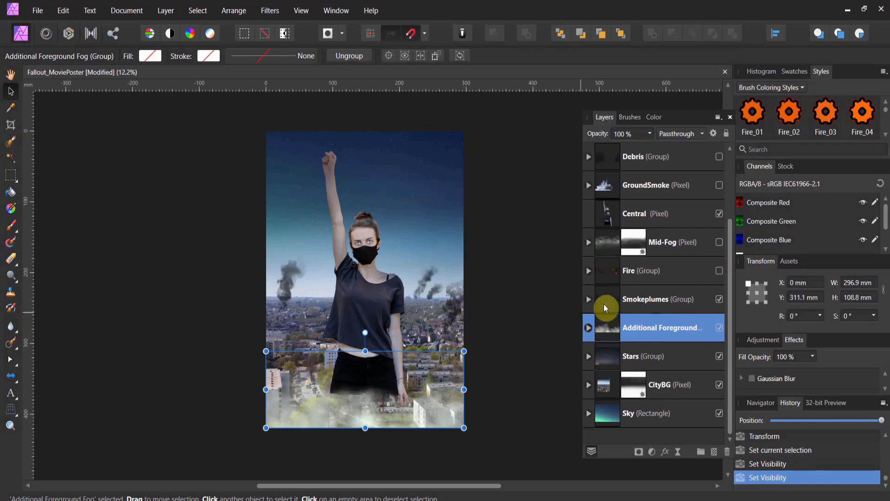
click(717, 277)
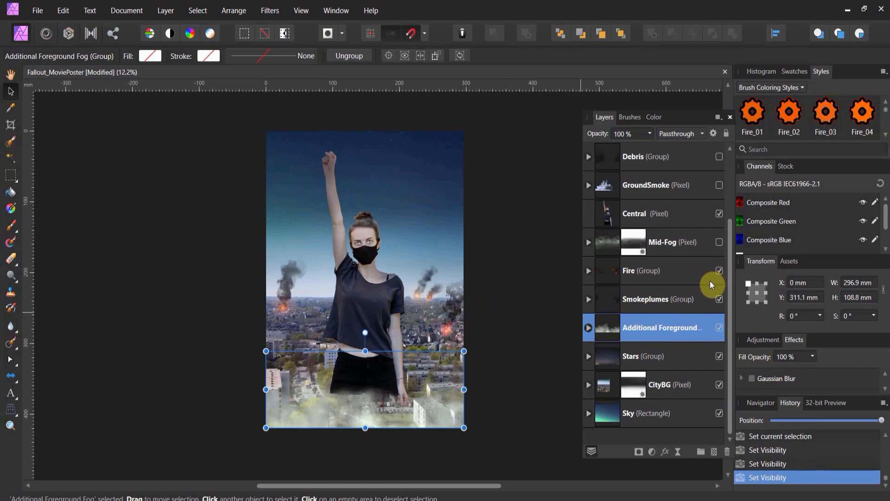
click(718, 241)
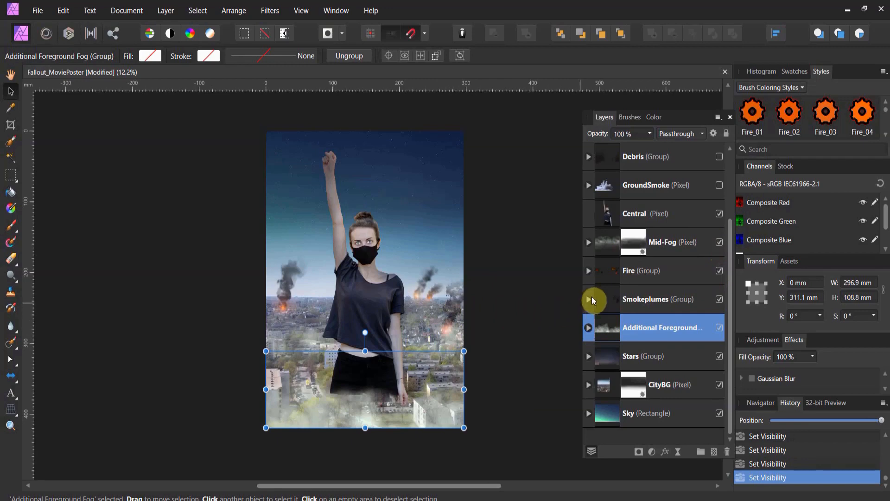
click(720, 186)
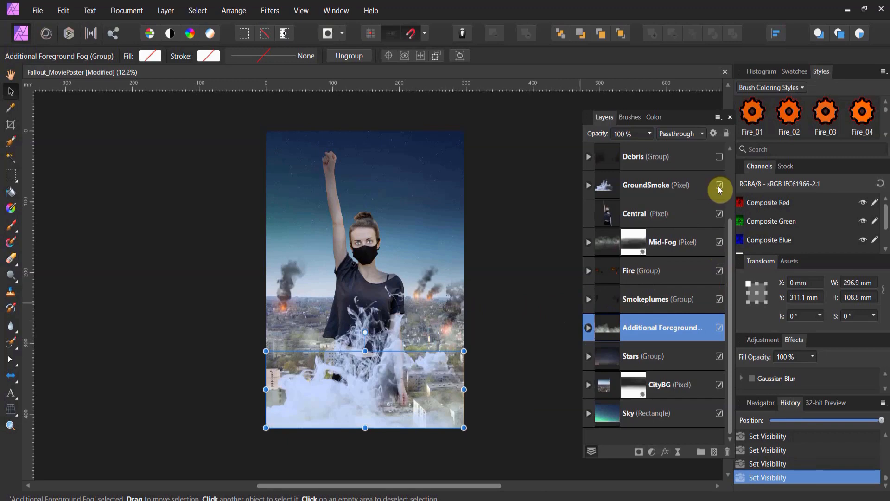